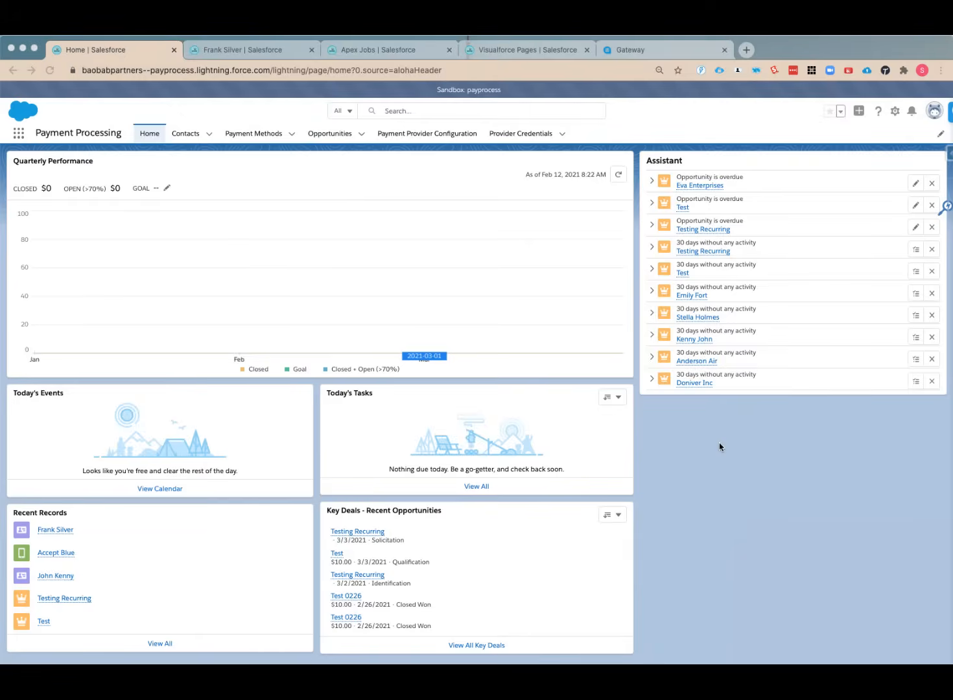
# Open the payment provider configuration and check its username against the SF Integration source key in the accept.blue gateway
pyautogui.click(721, 447)
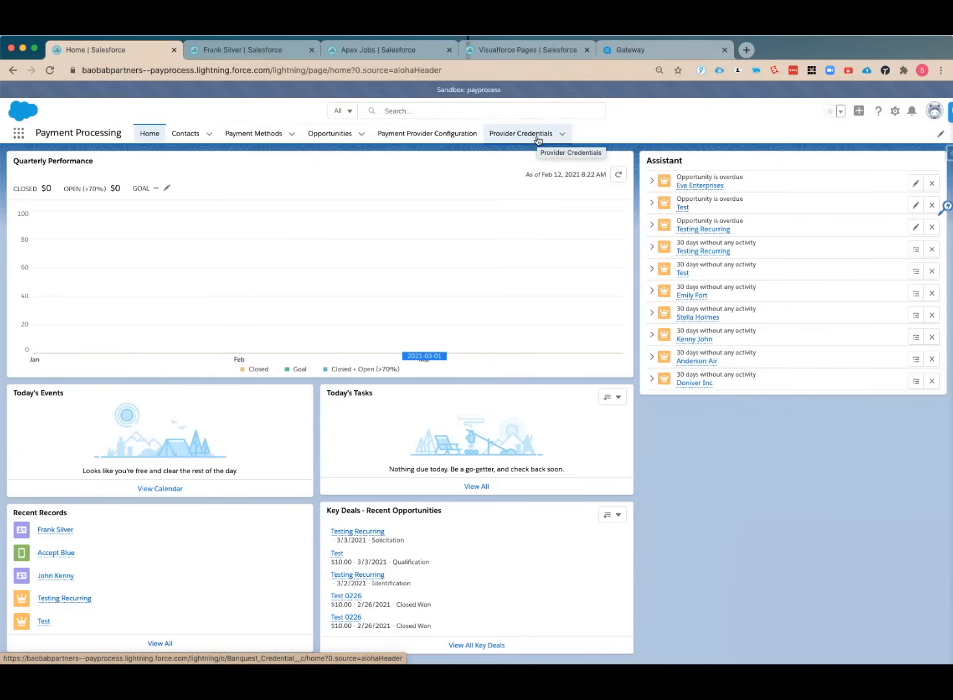
pyautogui.click(411, 134)
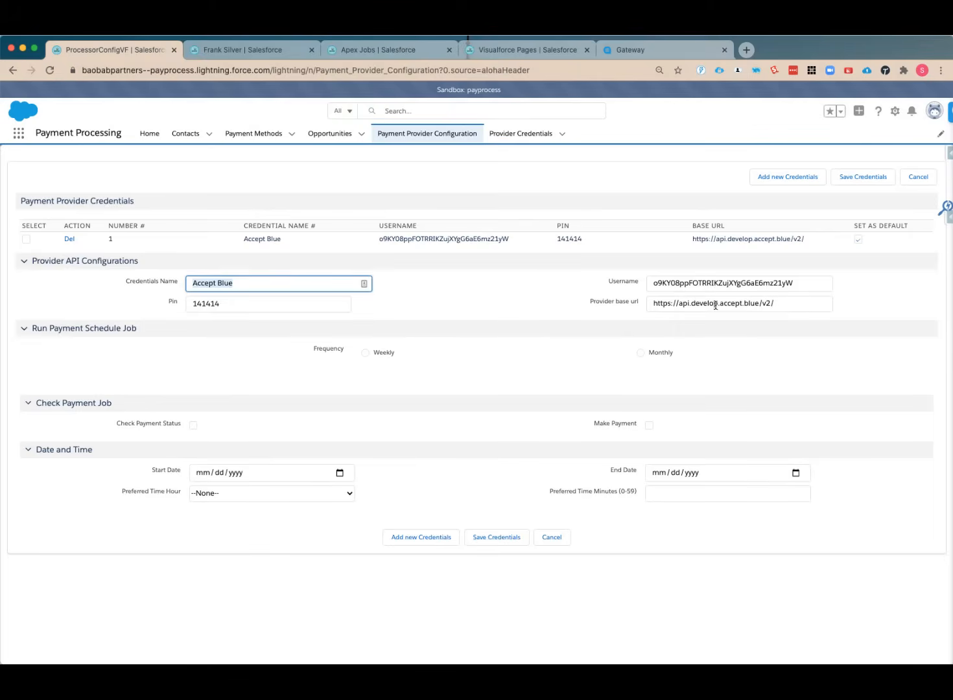
pyautogui.click(717, 44)
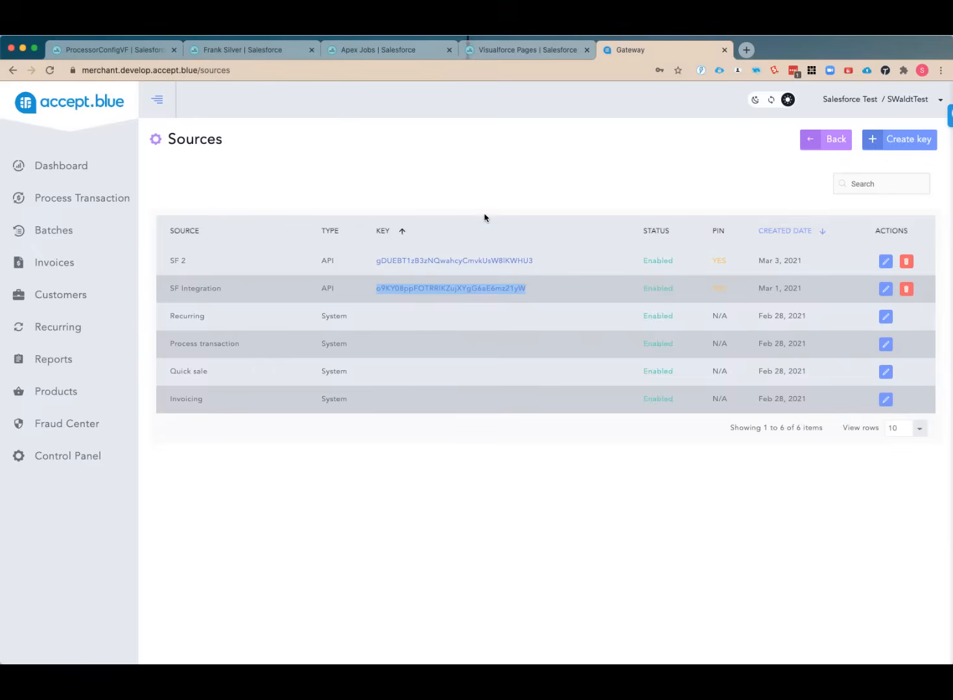
pyautogui.click(561, 320)
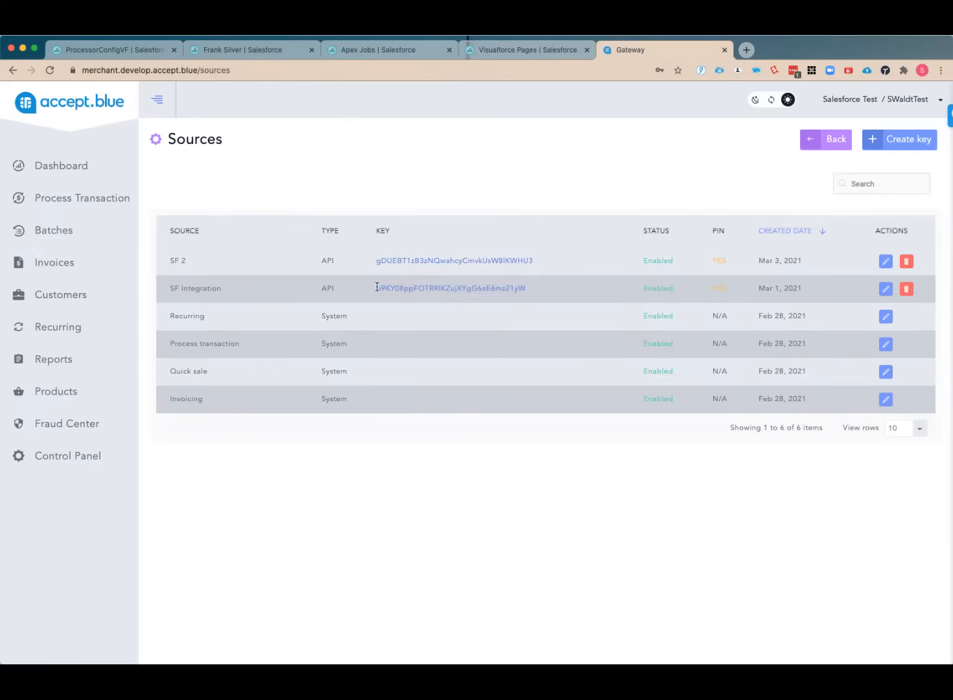
pyautogui.moveTo(375, 289); pyautogui.dragTo(532, 289)
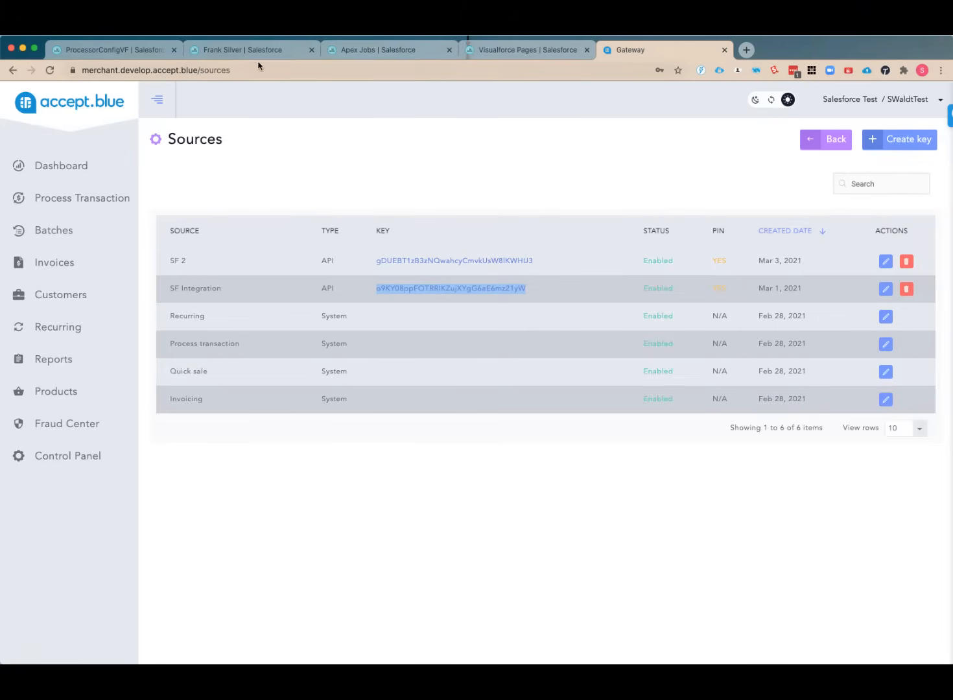
pyautogui.click(136, 52)
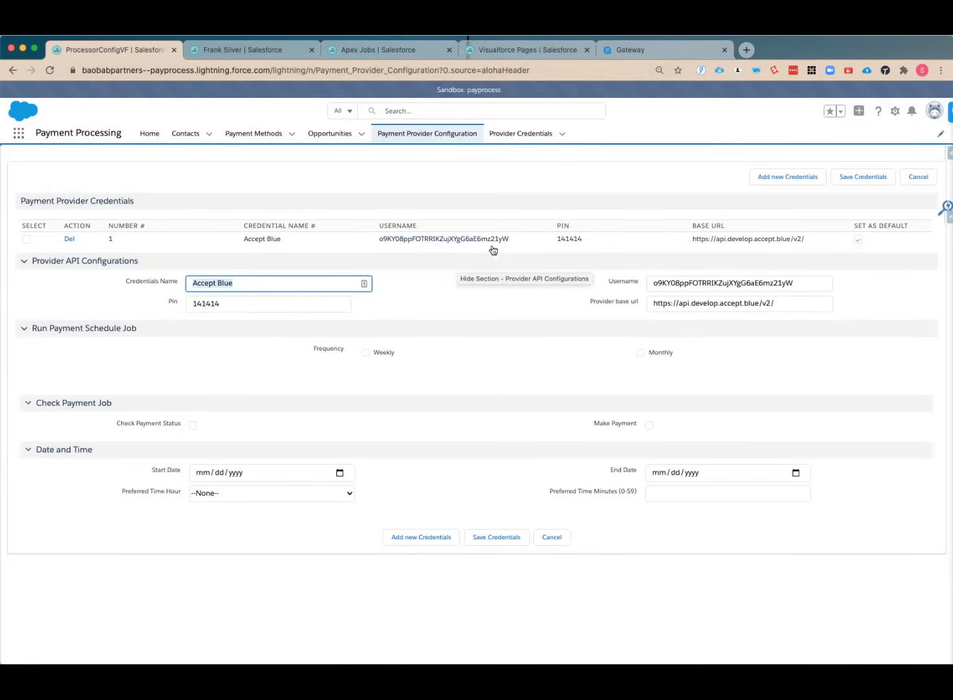
# Set the payment schedule job to a weekly frequency, recurring on every day from Sunday to Saturday
pyautogui.click(365, 353)
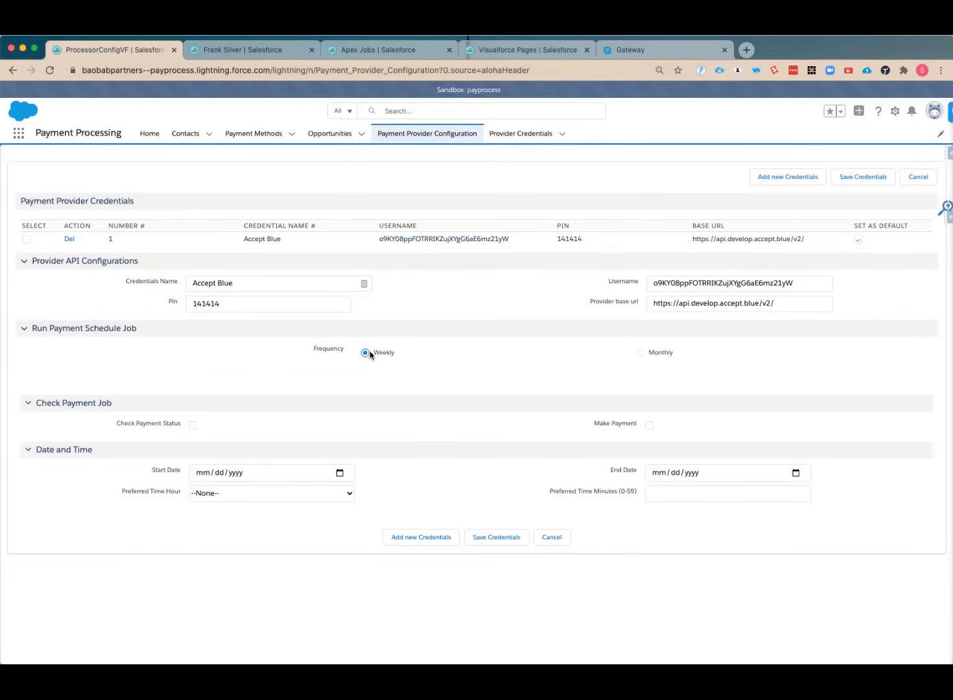
pyautogui.click(640, 354)
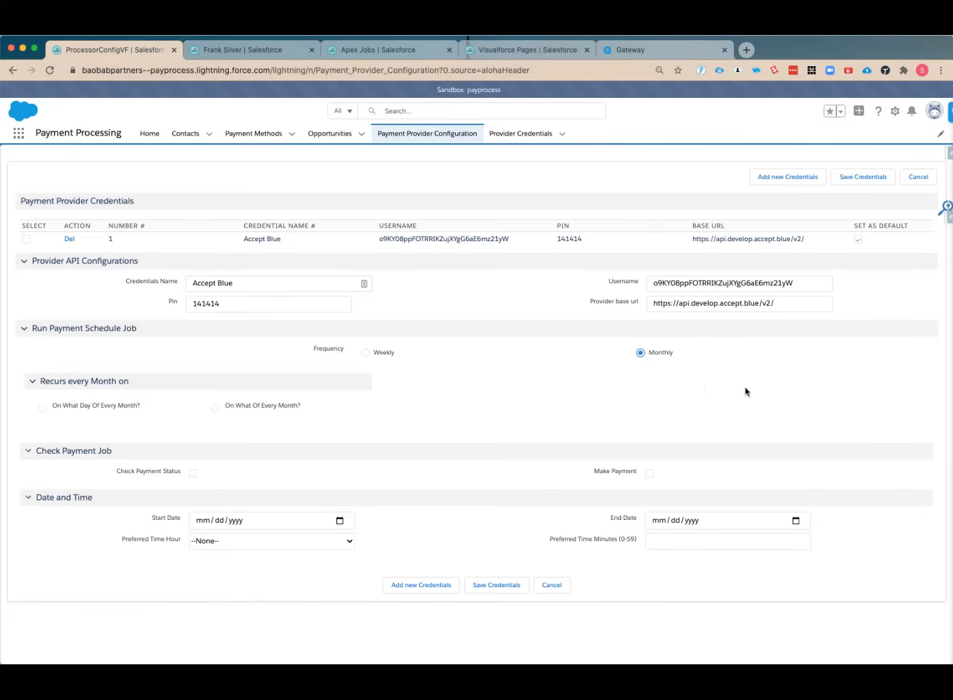
pyautogui.click(380, 354)
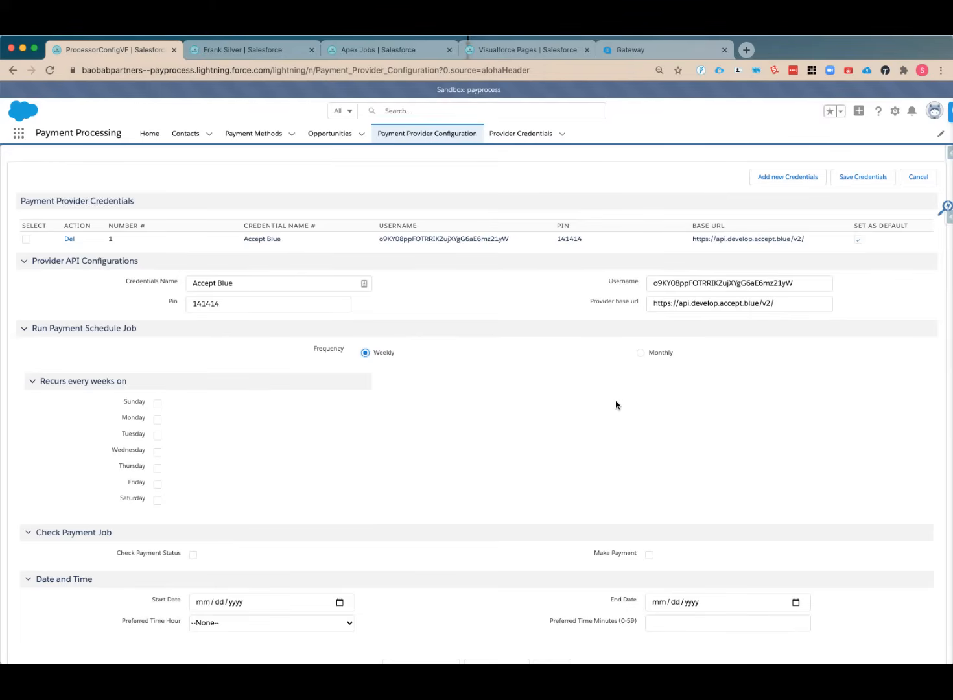
pyautogui.click(158, 406)
pyautogui.click(157, 420)
pyautogui.click(157, 435)
pyautogui.click(158, 452)
pyautogui.click(158, 468)
pyautogui.click(157, 484)
pyautogui.click(158, 501)
# Enable Check Payment Status for the job and set its date range from 03/03/2021 to 03/03/2026
pyautogui.click(192, 555)
pyautogui.click(339, 603)
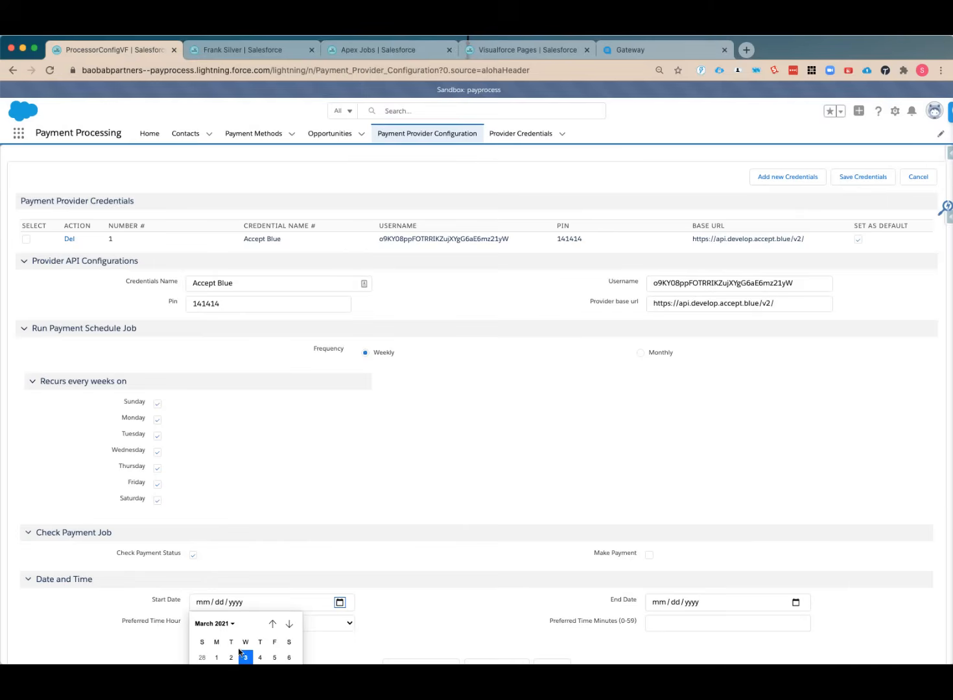
pyautogui.click(248, 655)
pyautogui.click(687, 605)
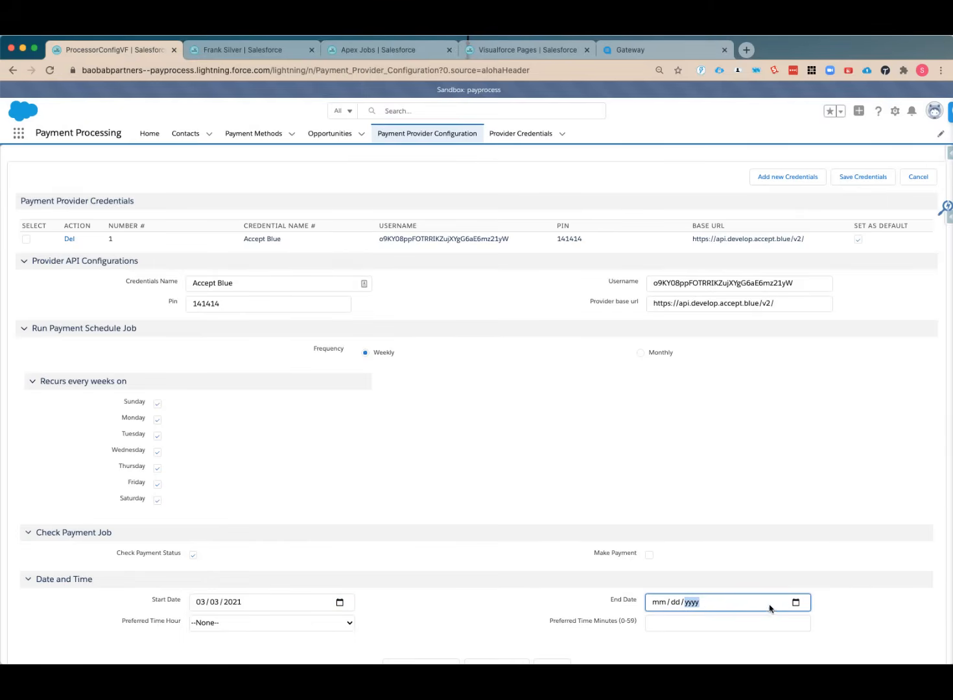
pyautogui.click(795, 603)
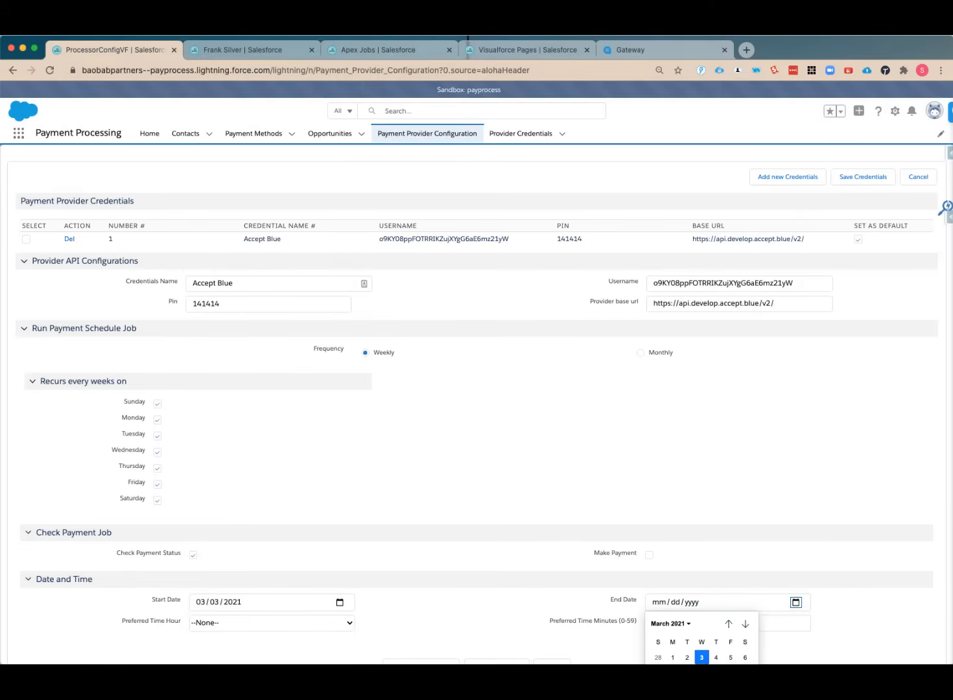
pyautogui.press('Return')
pyautogui.click(689, 603)
pyautogui.write('20')
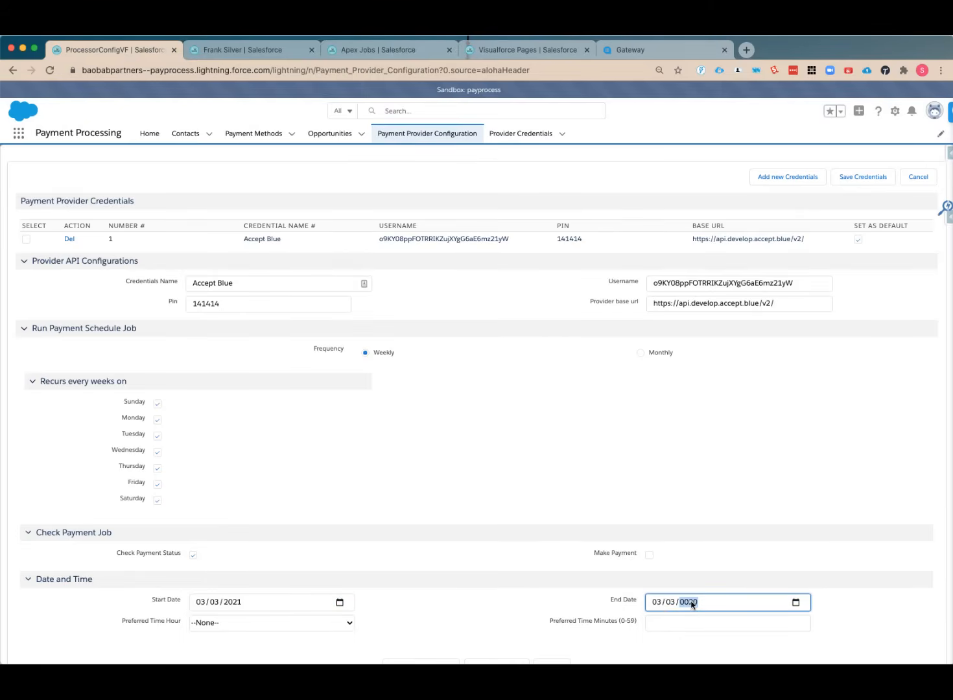
pyautogui.write('26')
# Set the job's preferred time hour to 9:00 AM and the preferred minutes to 0
pyautogui.click(227, 625)
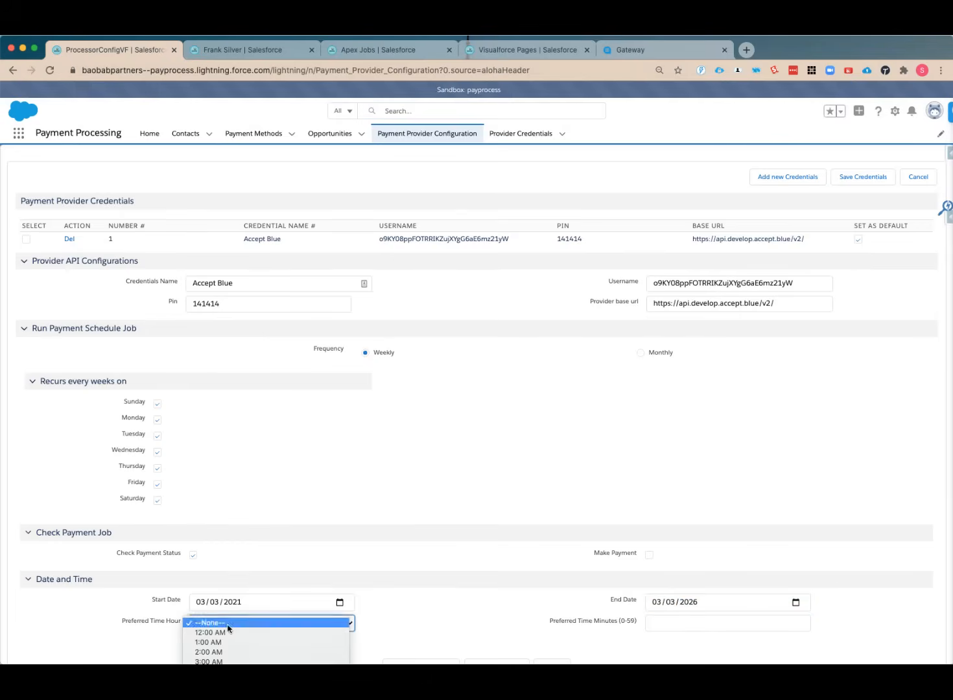
pyautogui.press('9')
pyautogui.press('Return')
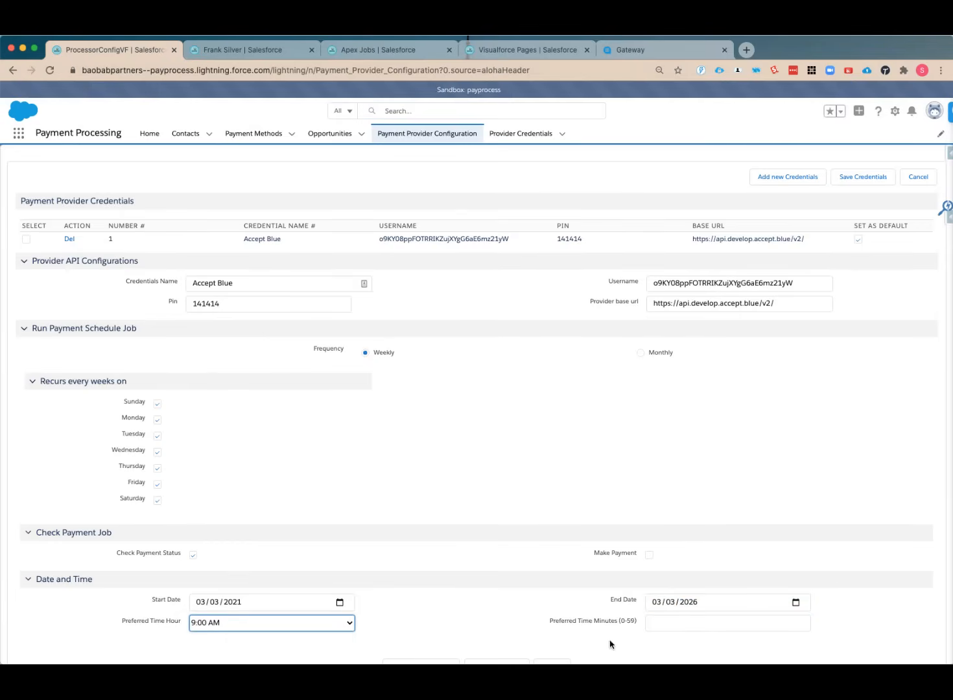
pyautogui.click(648, 623)
pyautogui.write('0')
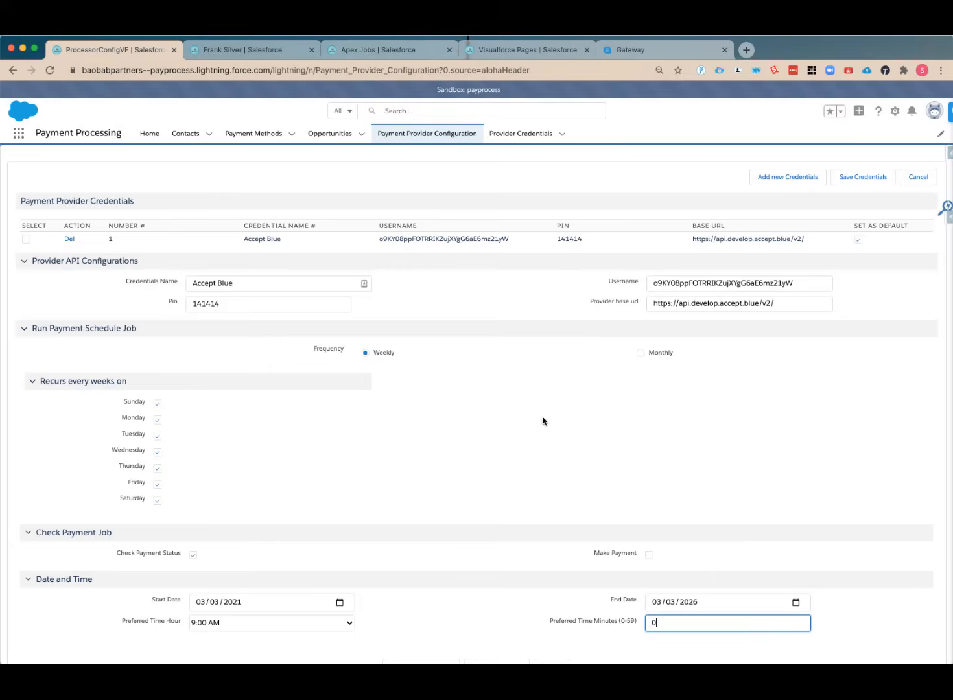
# Try to save the credentials with the payment schedule, and reopen the Payment Provider Configuration page
pyautogui.scroll(-1, 545, 422)
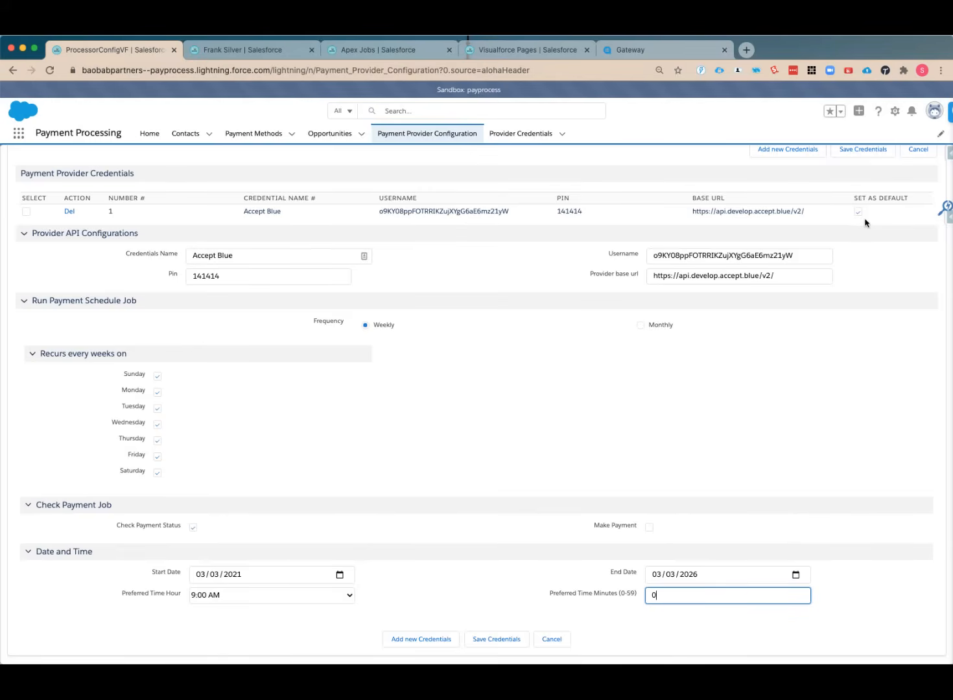
pyautogui.click(496, 639)
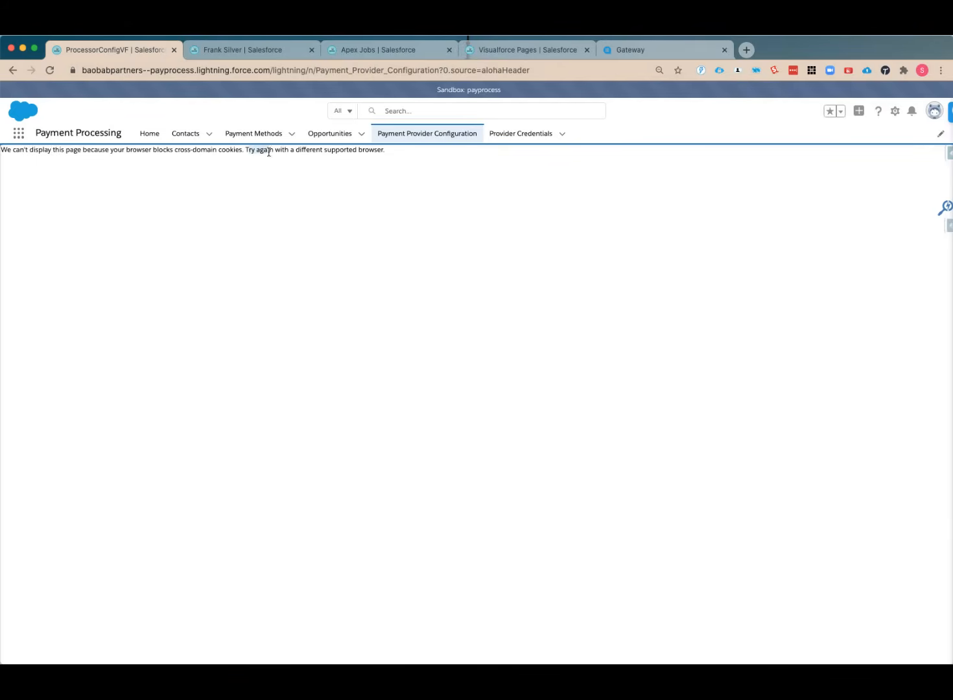
pyautogui.click(418, 135)
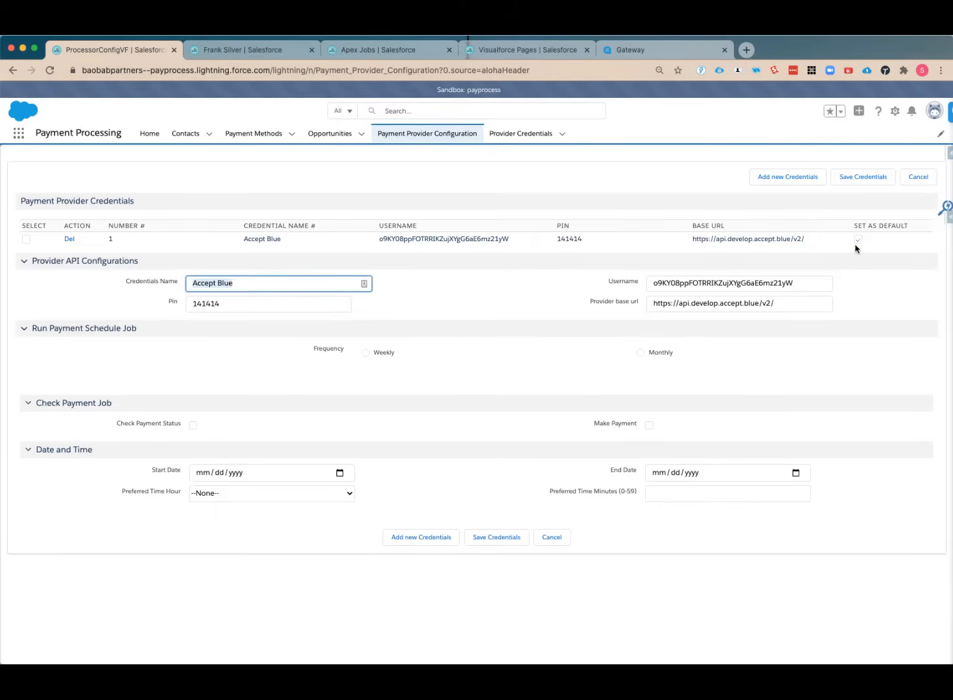
# Switch to the open contact record and delete its Accept Blue payment provider entry
pyautogui.click(272, 52)
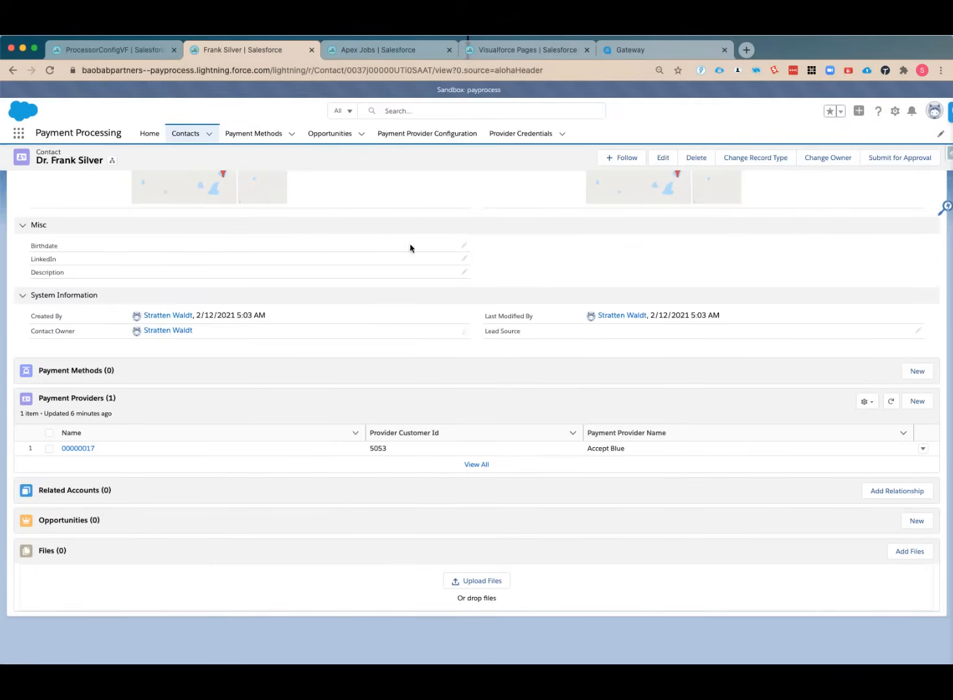
pyautogui.click(922, 448)
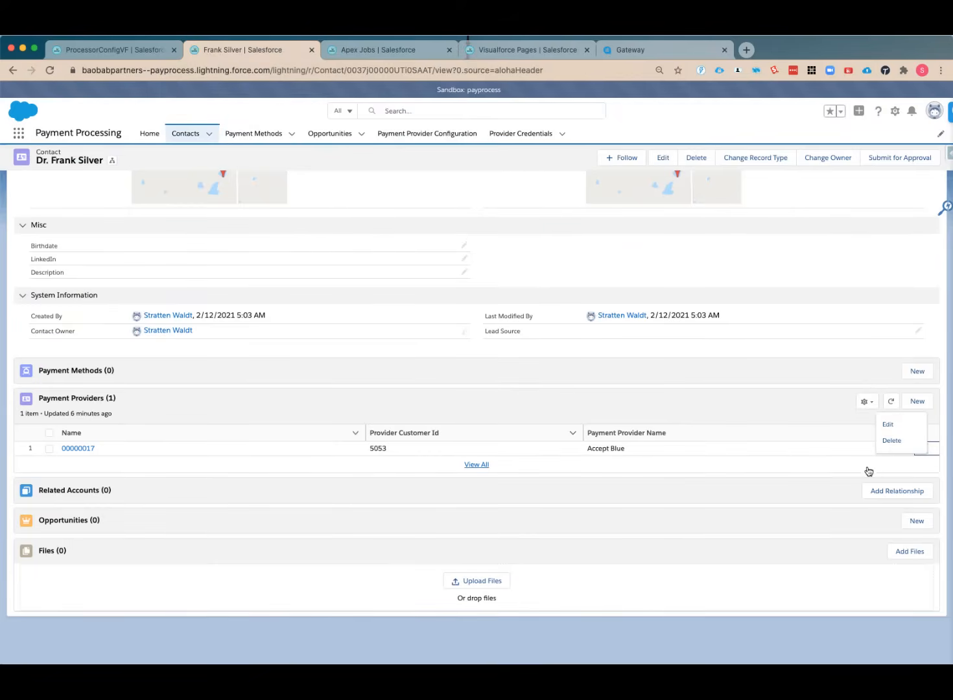
pyautogui.click(891, 440)
pyautogui.click(617, 397)
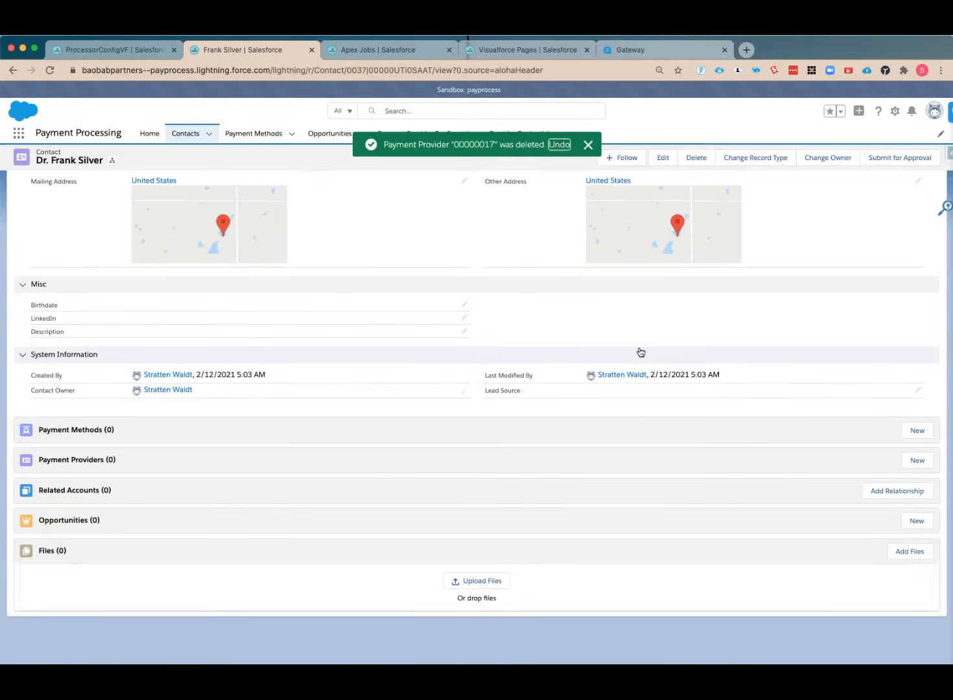
# Create a new payment method of type Card for the contact and enter the card number and CVC
pyautogui.click(917, 431)
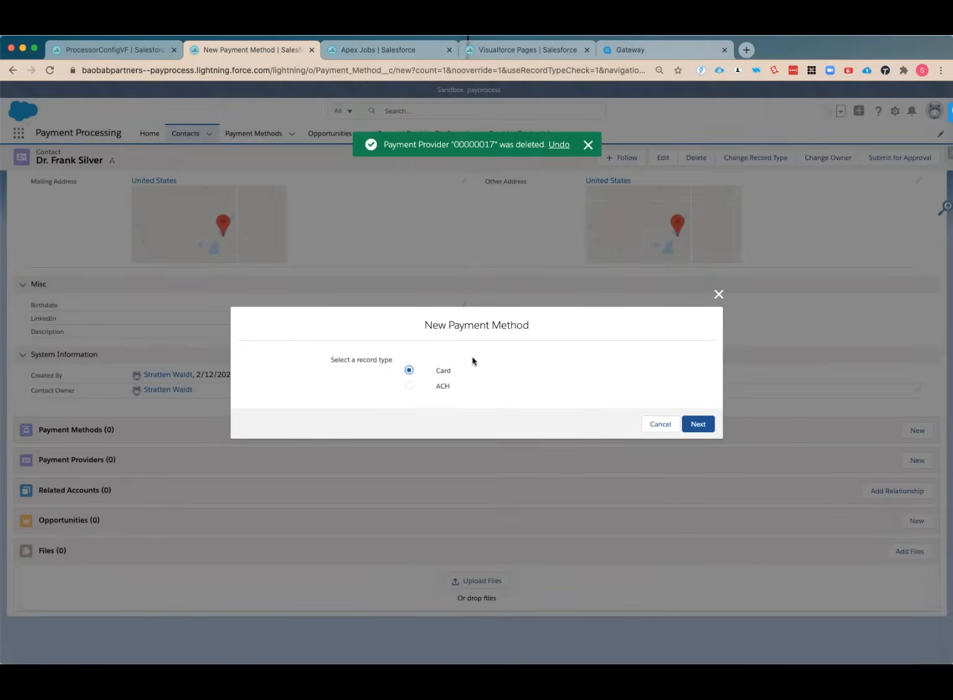
pyautogui.click(700, 424)
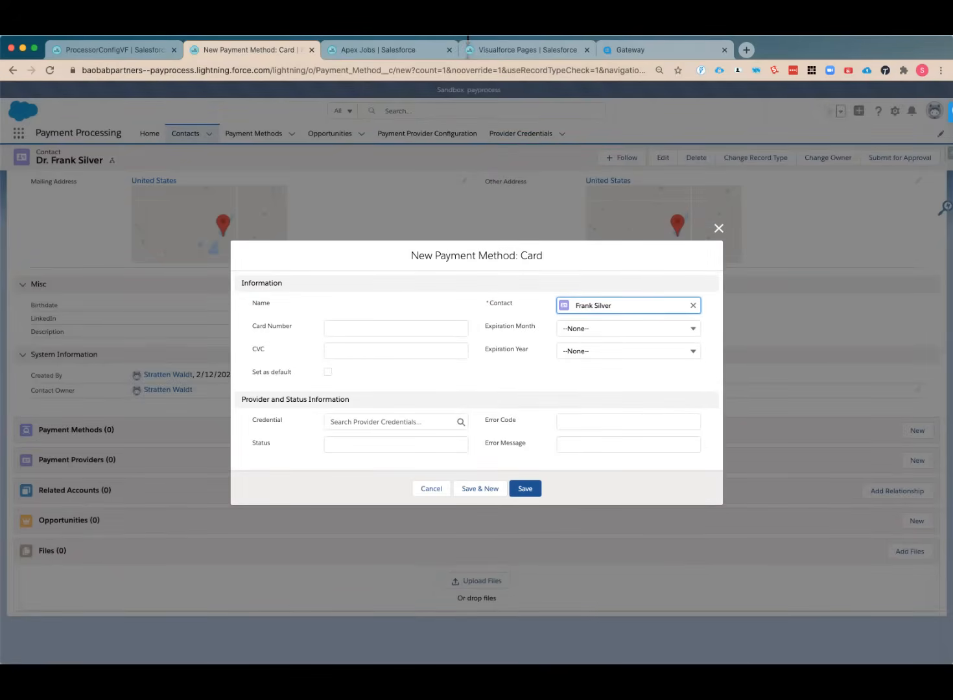
pyautogui.click(381, 326)
pyautogui.write('411111')
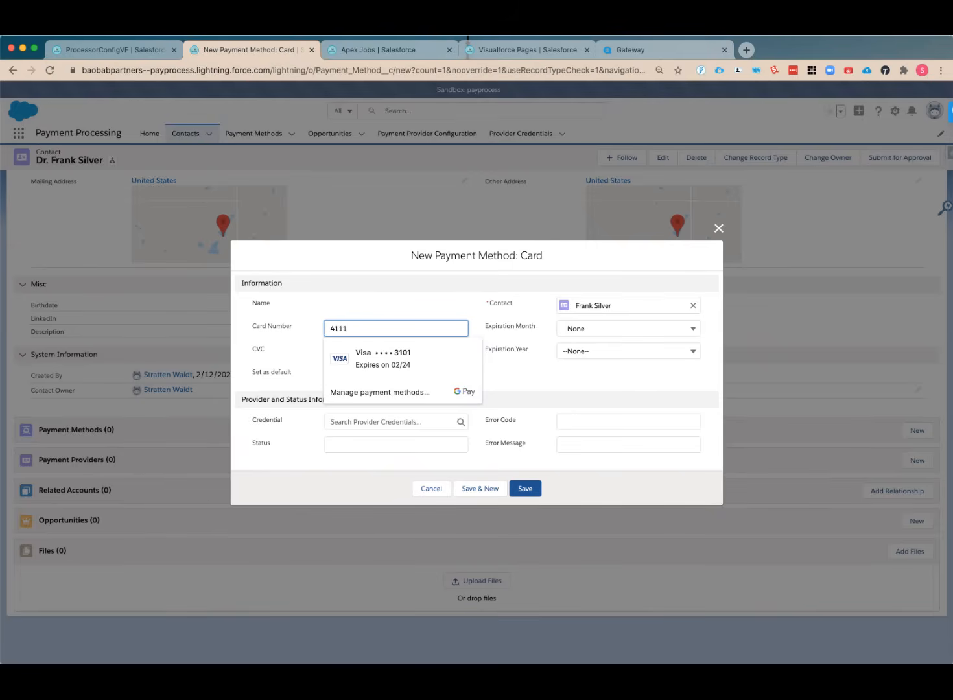
pyautogui.write('1111111111')
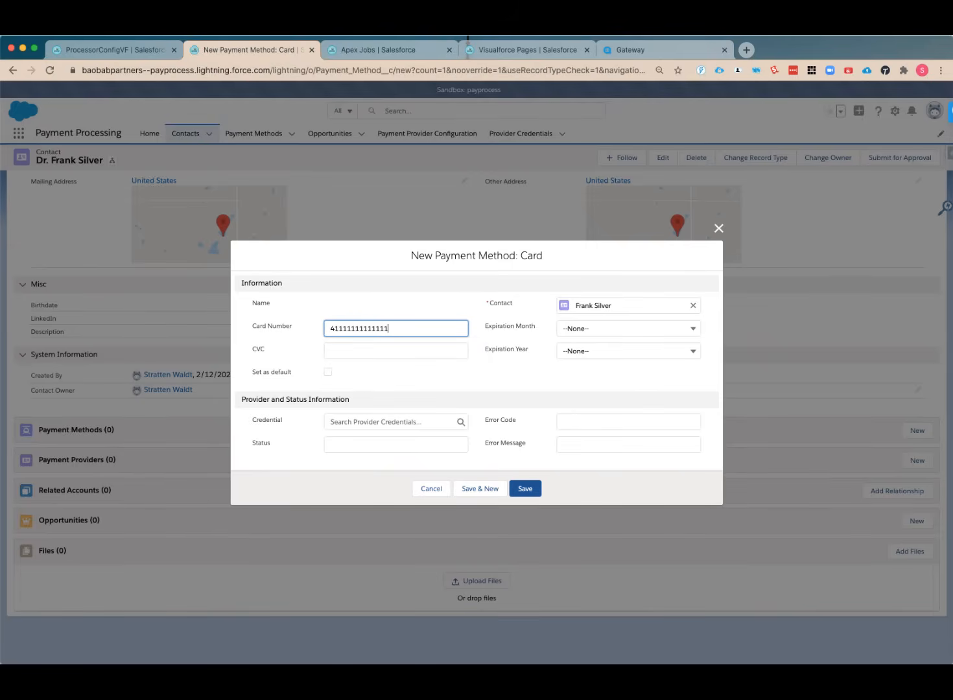
pyautogui.click(380, 349)
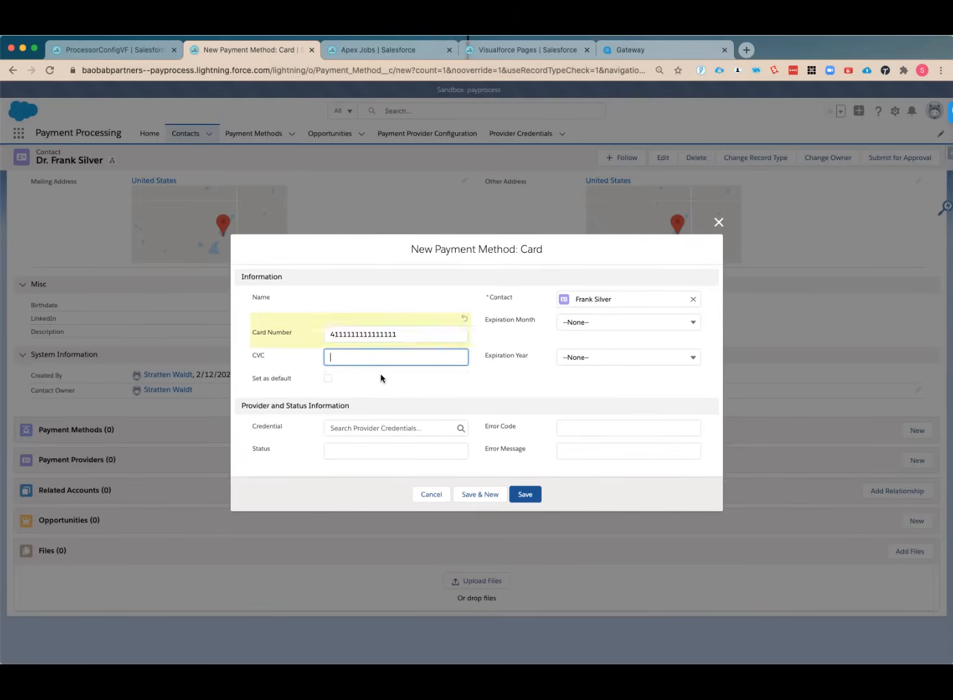
pyautogui.write('123')
# Set the card's expiration month to 7 and expiration year to 2025, and save the payment method
pyautogui.click(621, 322)
pyautogui.click(613, 456)
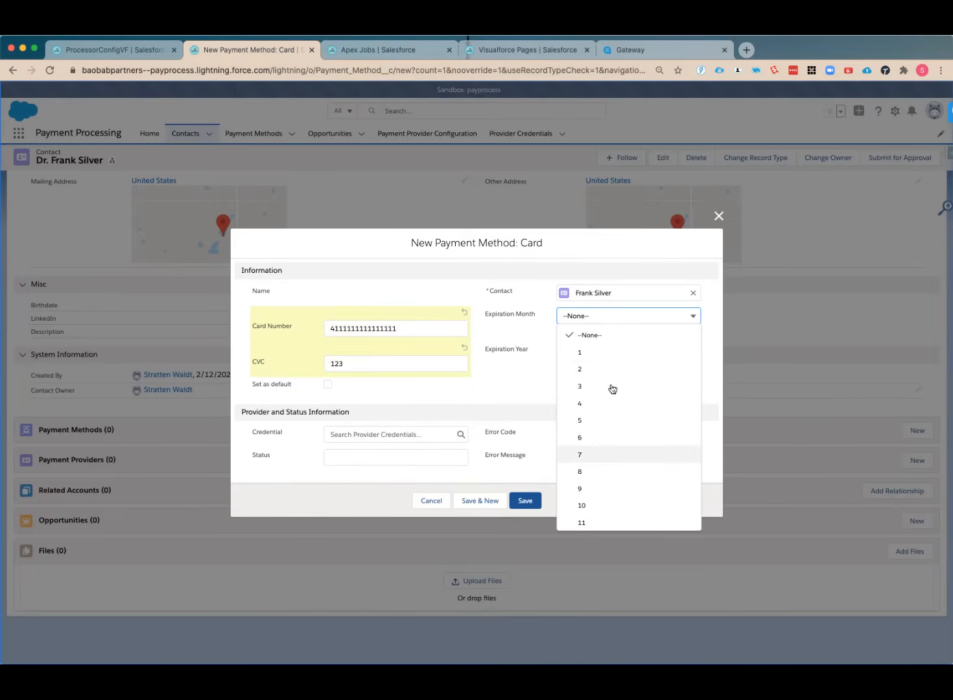
pyautogui.click(611, 352)
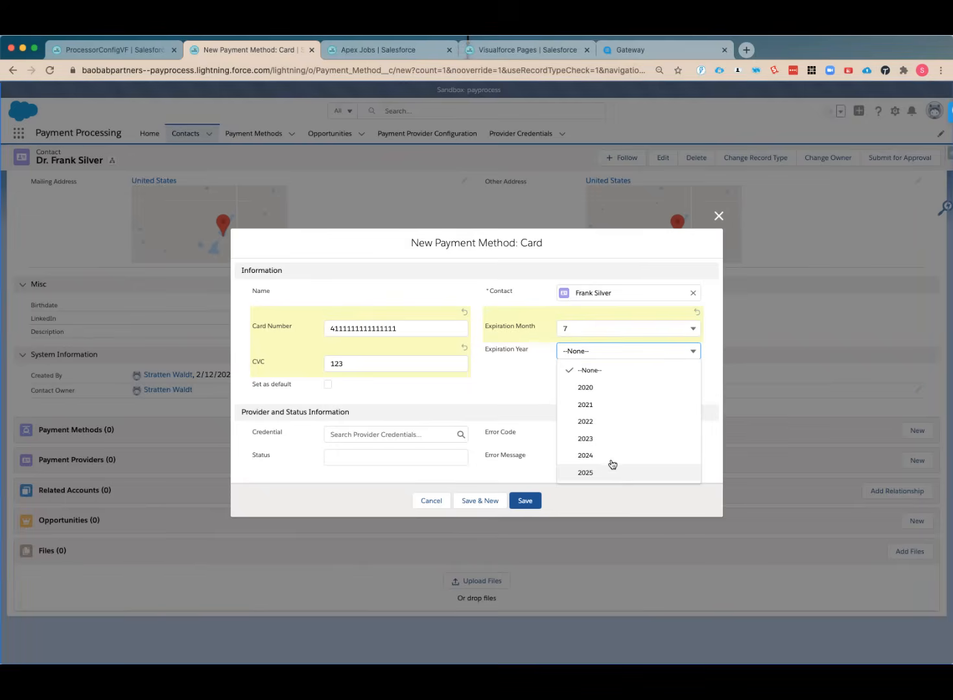
pyautogui.click(609, 468)
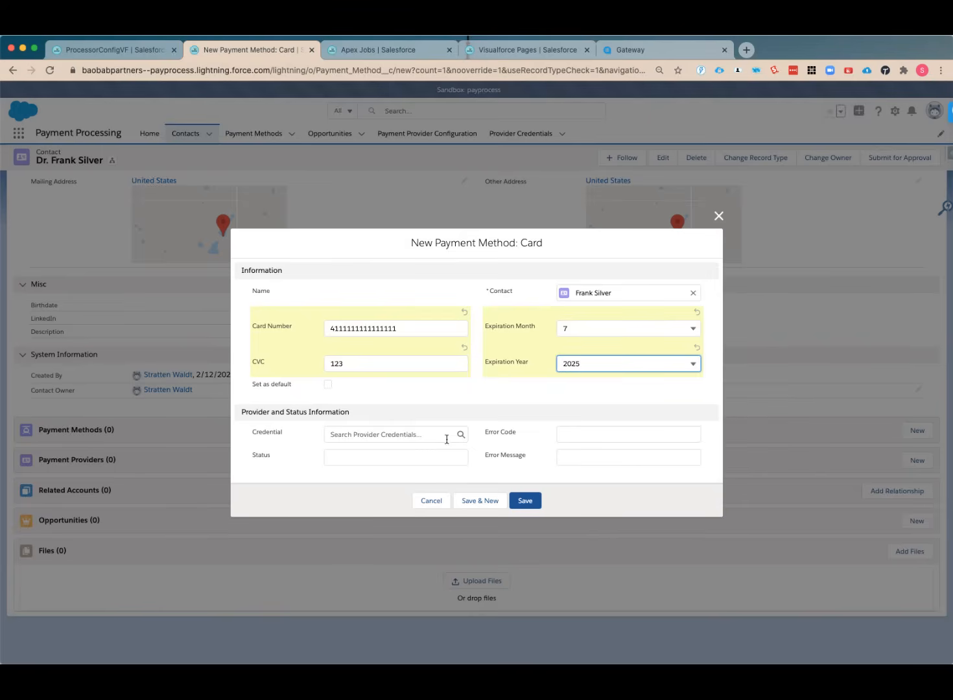
pyautogui.click(525, 500)
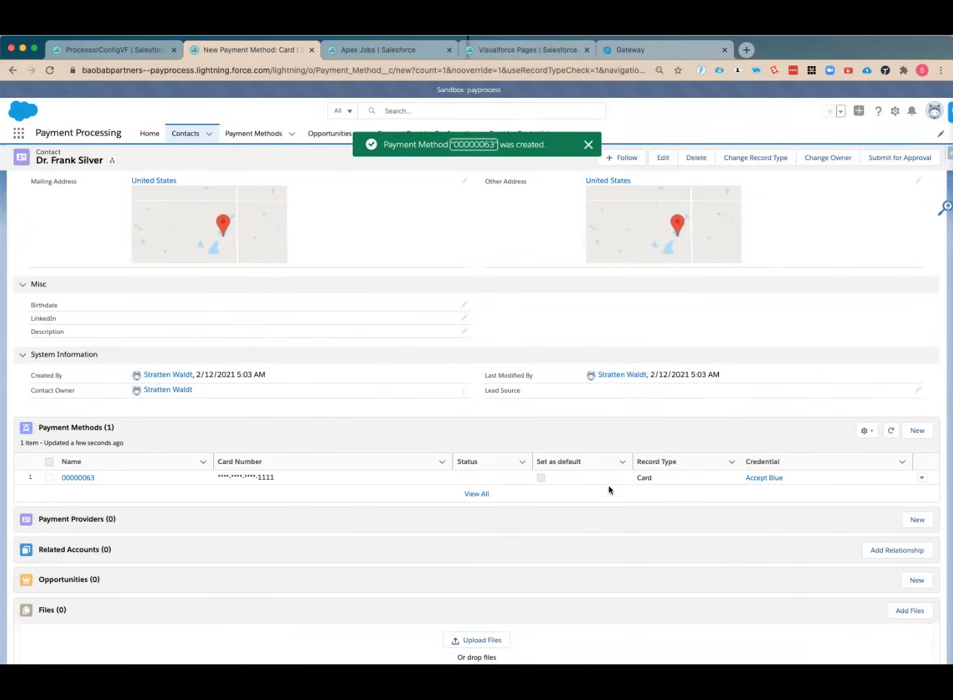
# Open the contact's new card payment method record and refresh it to check its status and default setting
pyautogui.scroll(-4, 737, 463)
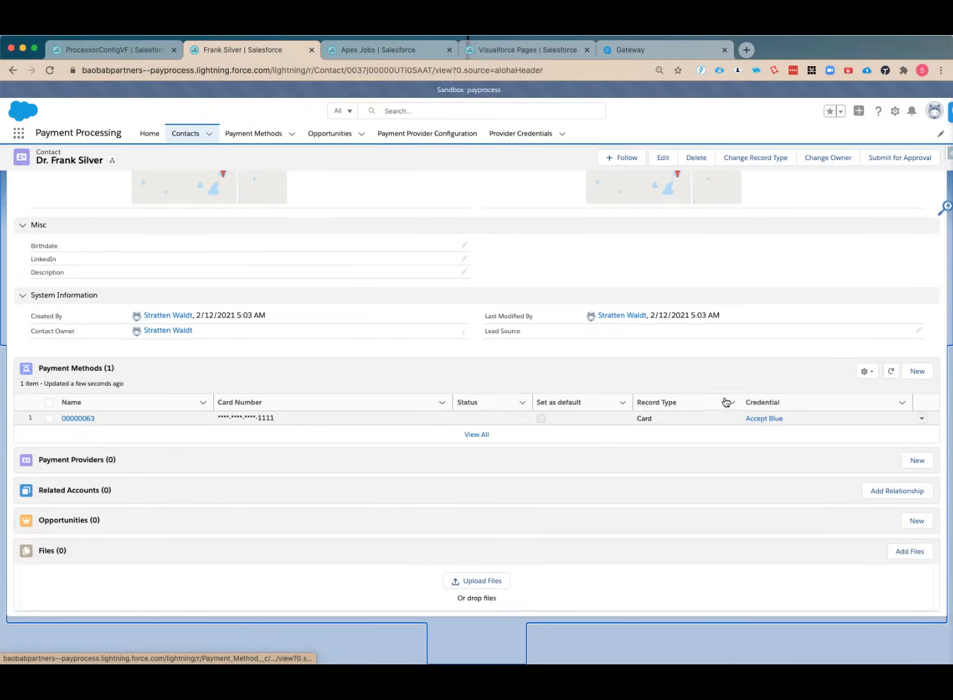
pyautogui.click(87, 421)
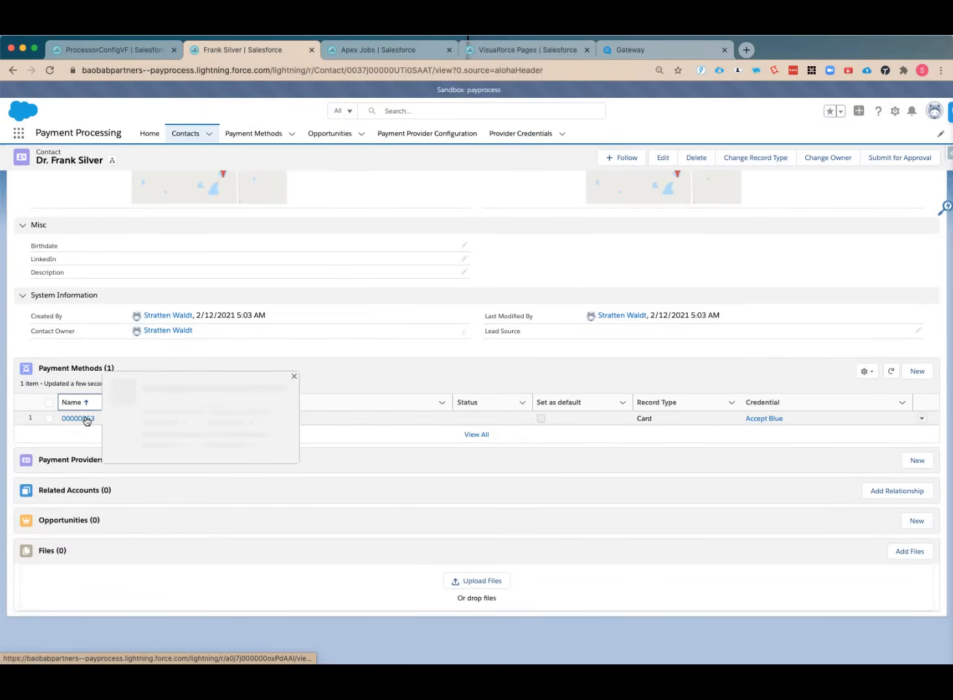
pyautogui.click(87, 420)
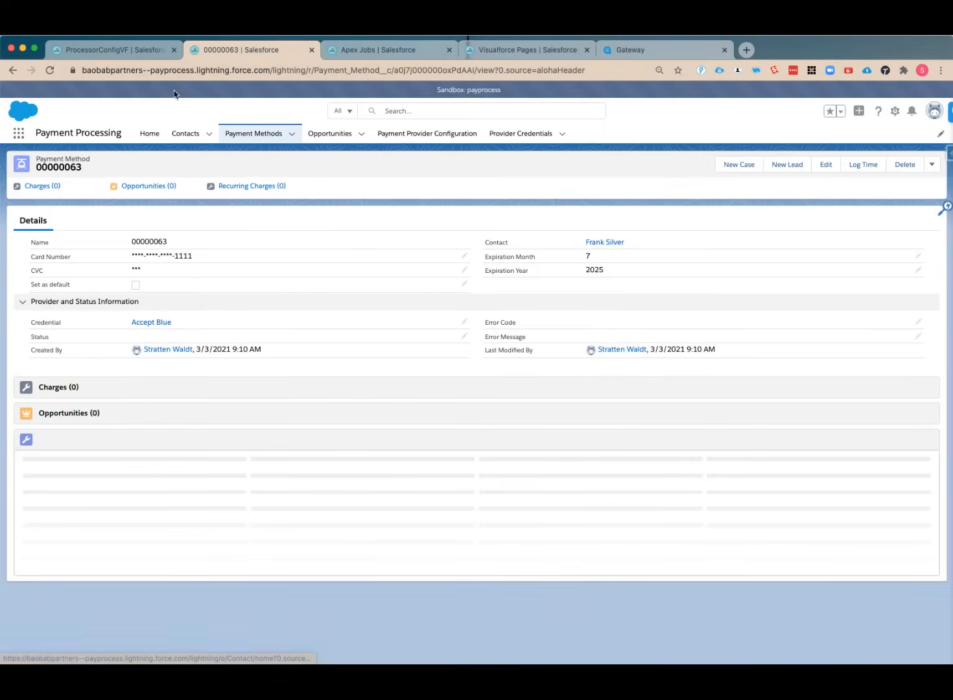
pyautogui.click(52, 71)
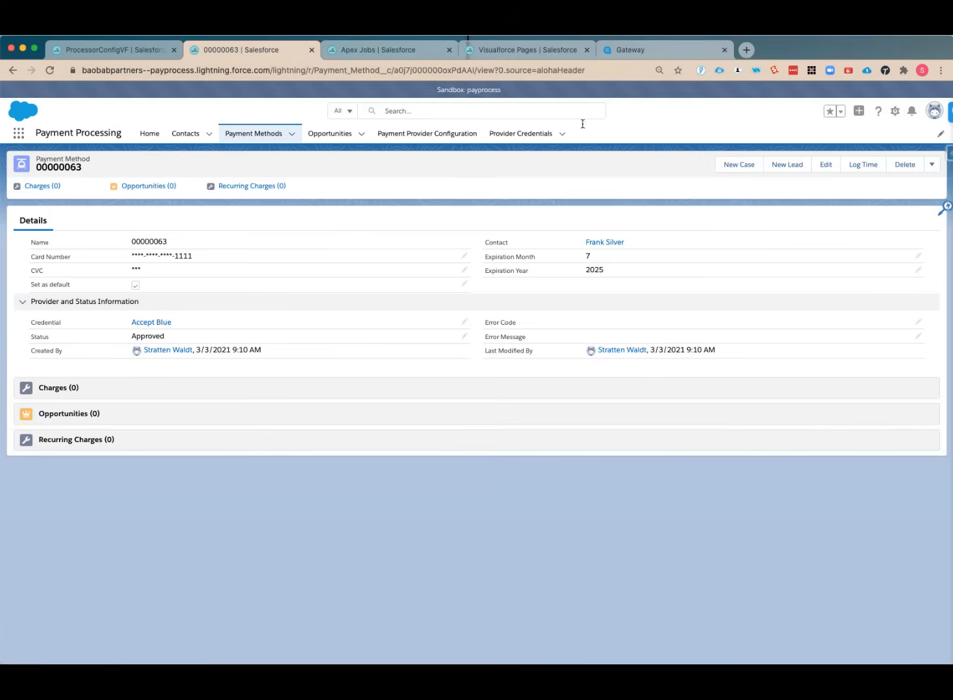
# Switch to the Accept Blue gateway and open the contact's newest customer record to check its customer ID
pyautogui.click(634, 52)
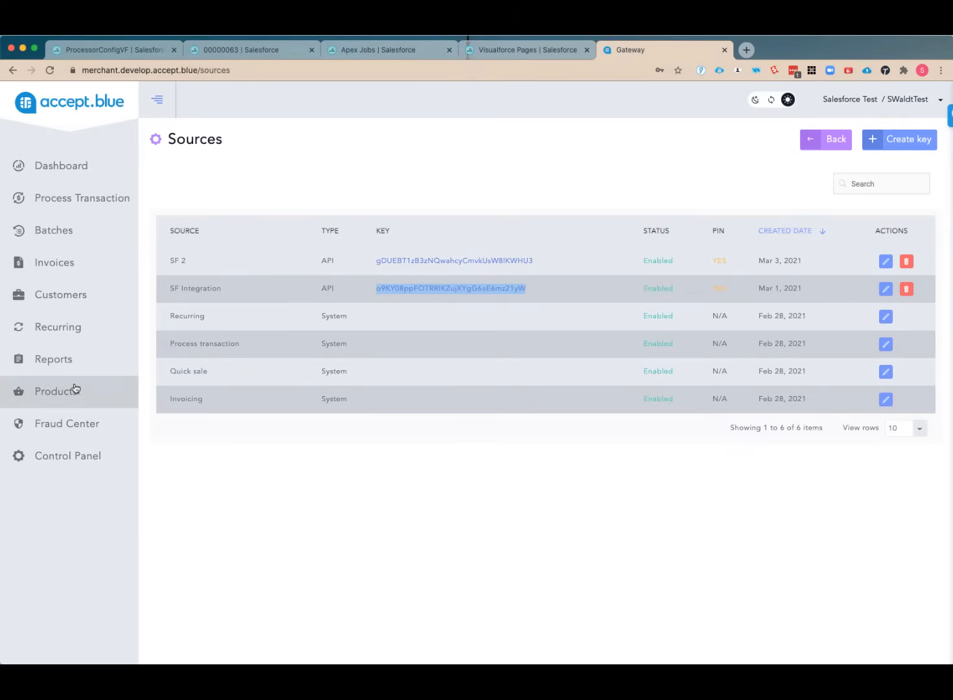
pyautogui.click(63, 291)
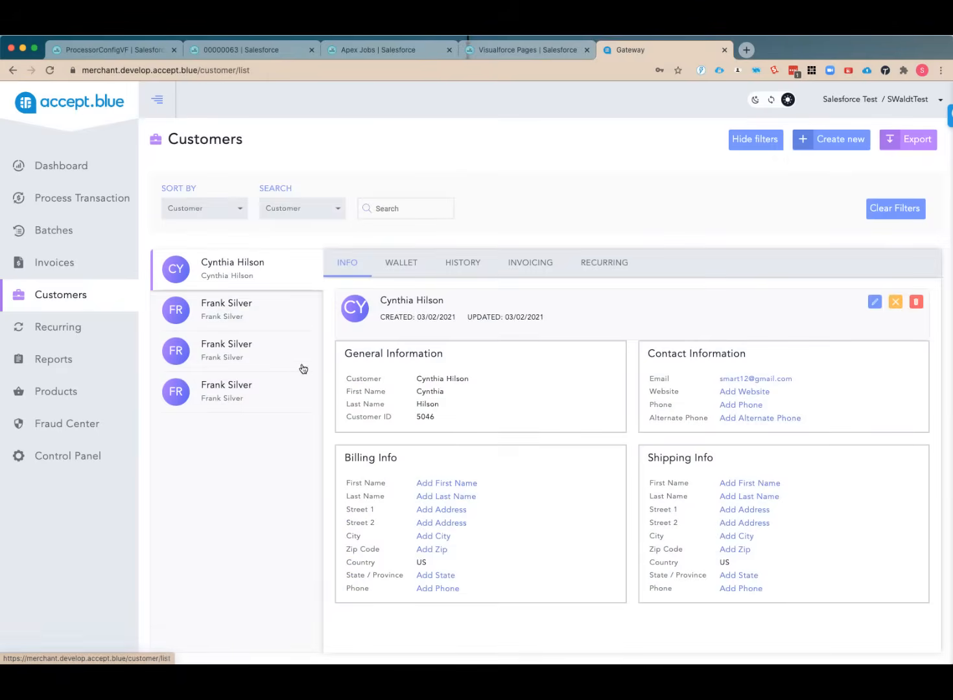
pyautogui.click(231, 396)
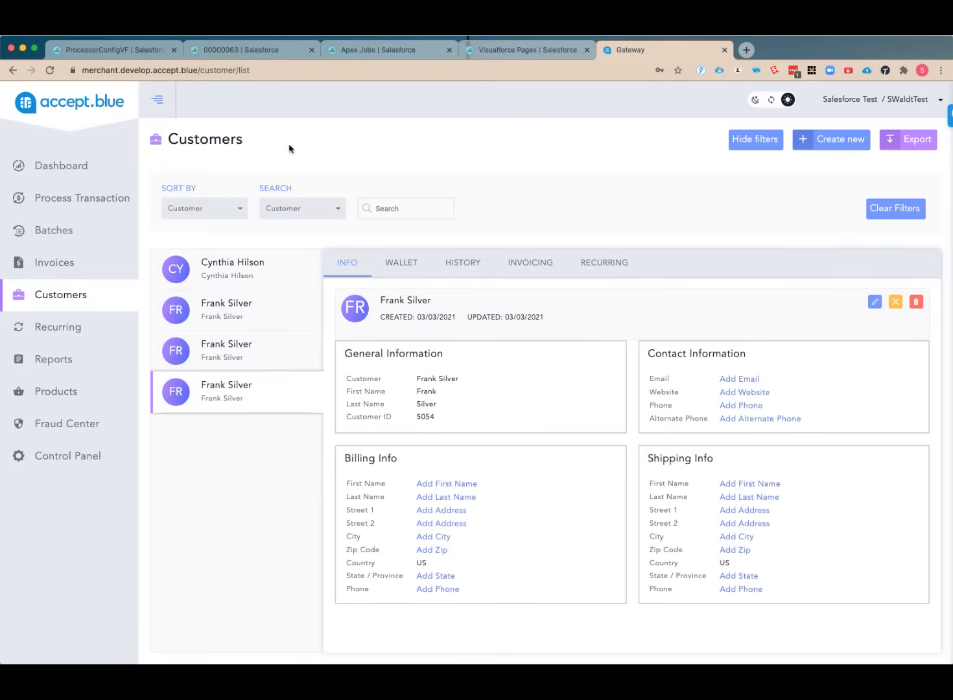
# Return to the payment method in Salesforce, open its contact, and start a new related opportunity of type Non Recurring
pyautogui.click(262, 55)
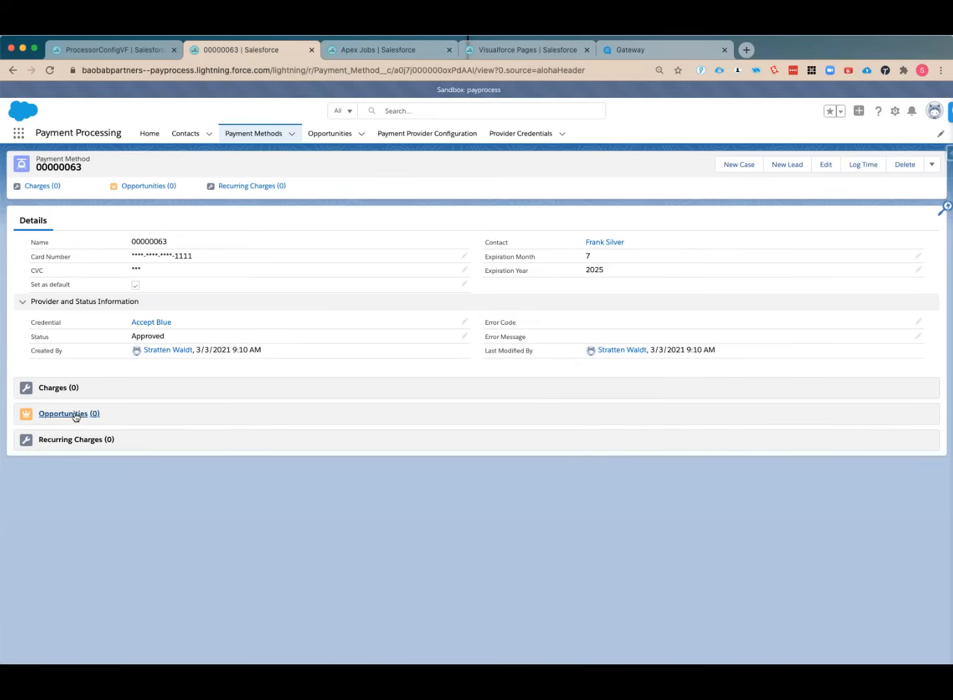
pyautogui.click(599, 244)
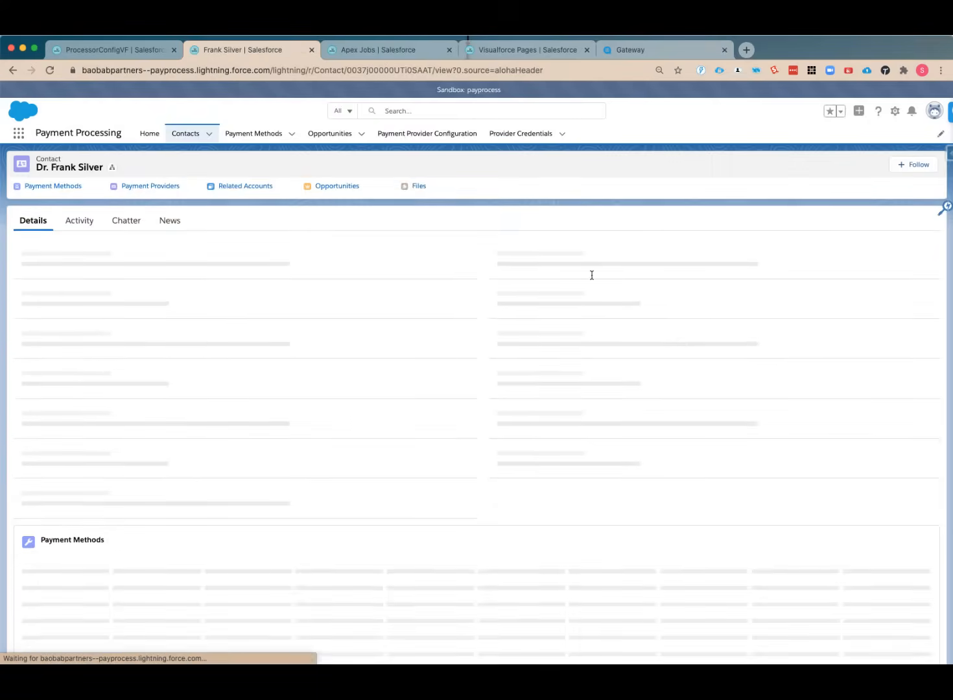
pyautogui.scroll(-5, 649, 400)
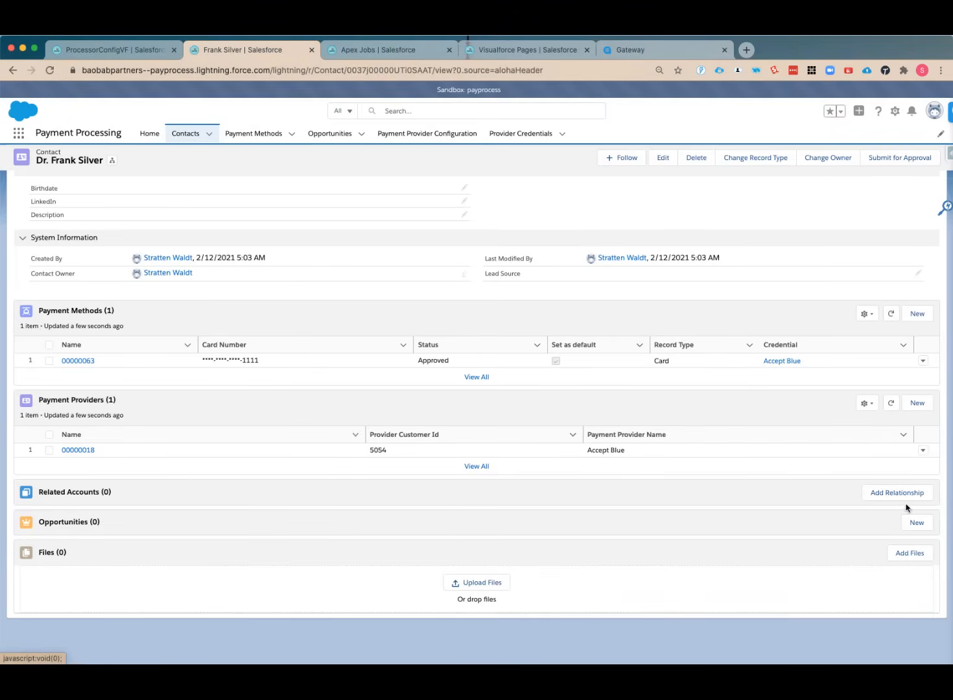
pyautogui.click(914, 524)
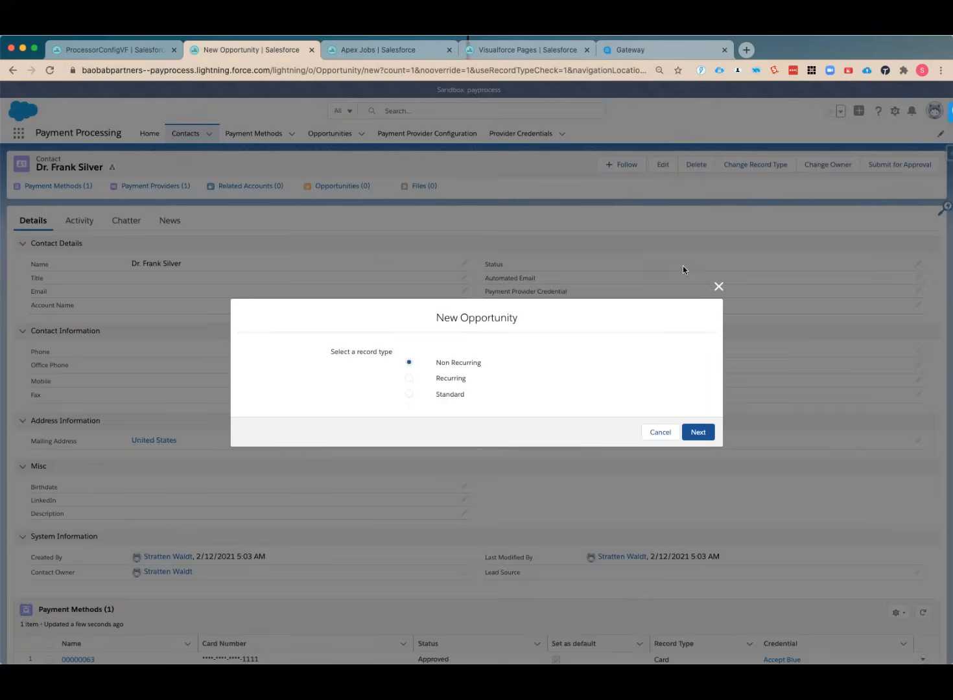
pyautogui.click(709, 434)
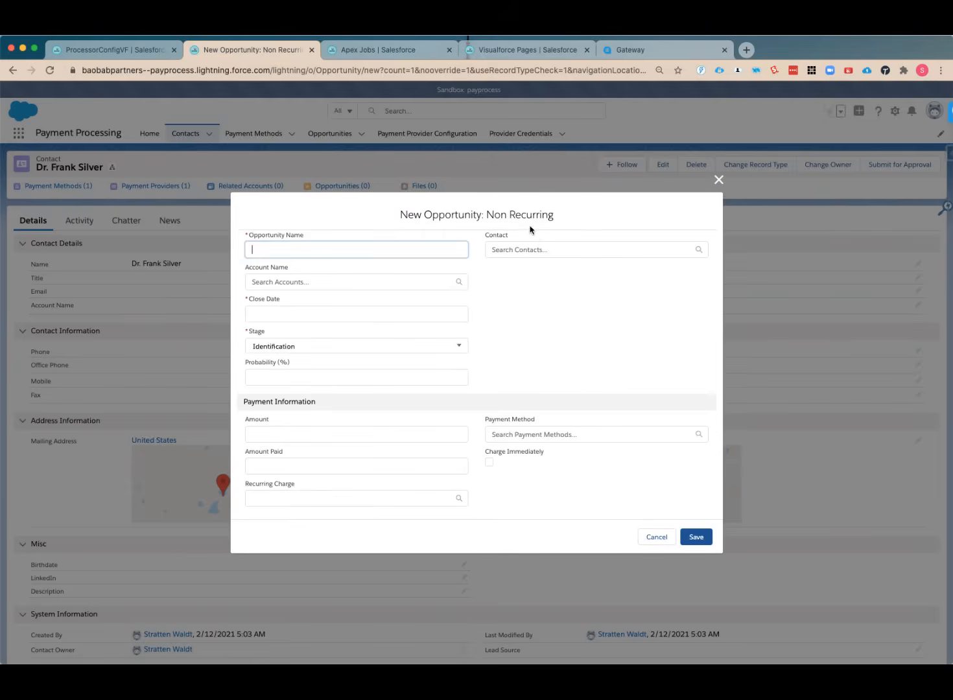
# Link the opportunity to the same contact, name it Test, and set today's close date (3/3/2021) and the Proposal/Review stage
pyautogui.click(540, 252)
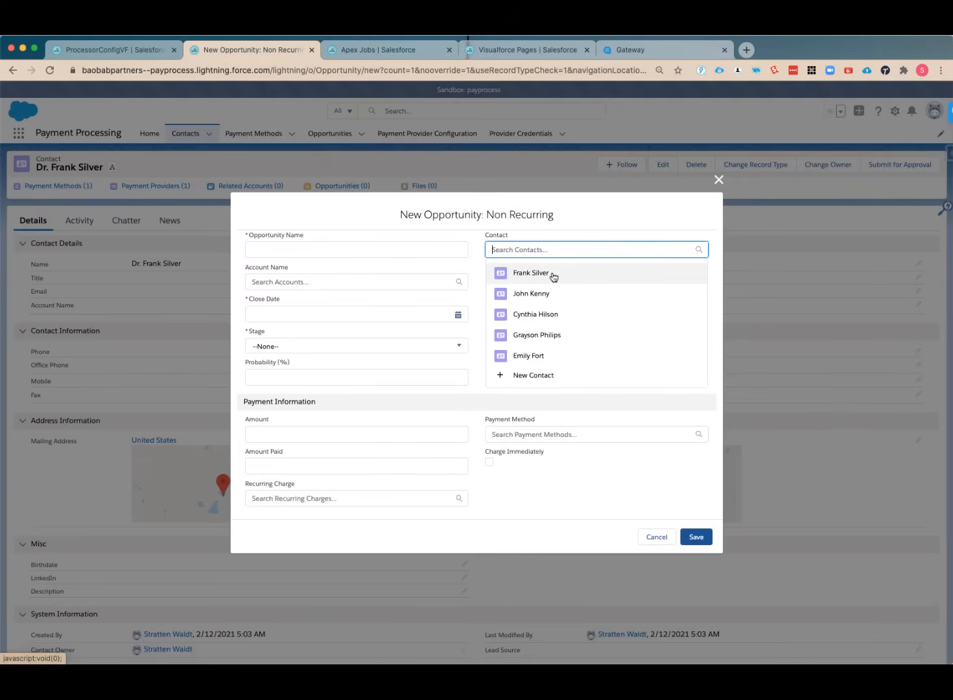
pyautogui.click(553, 277)
pyautogui.click(343, 247)
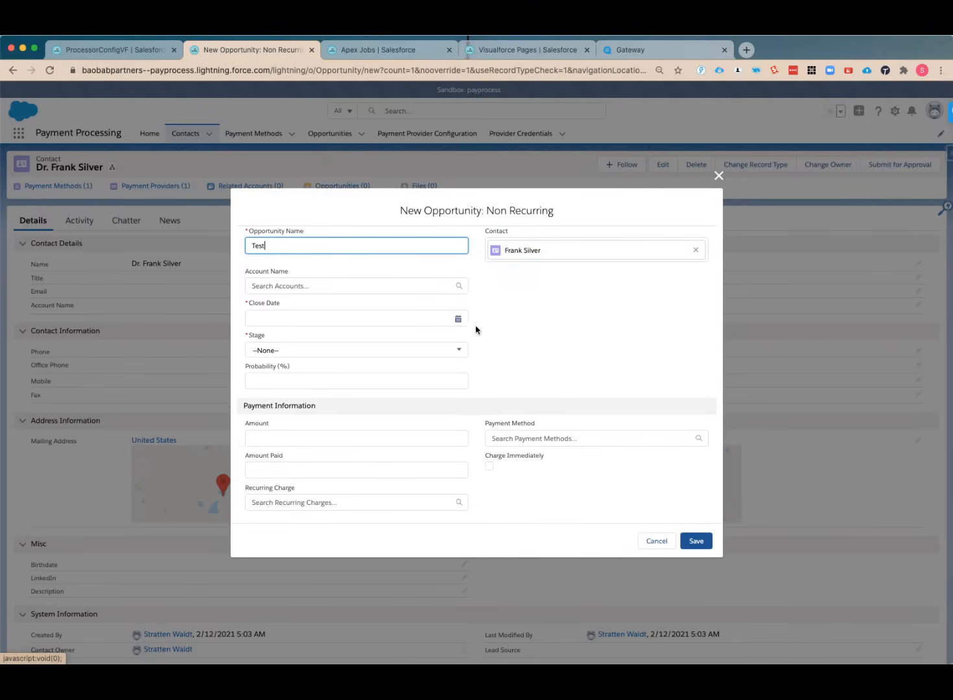
pyautogui.click(456, 318)
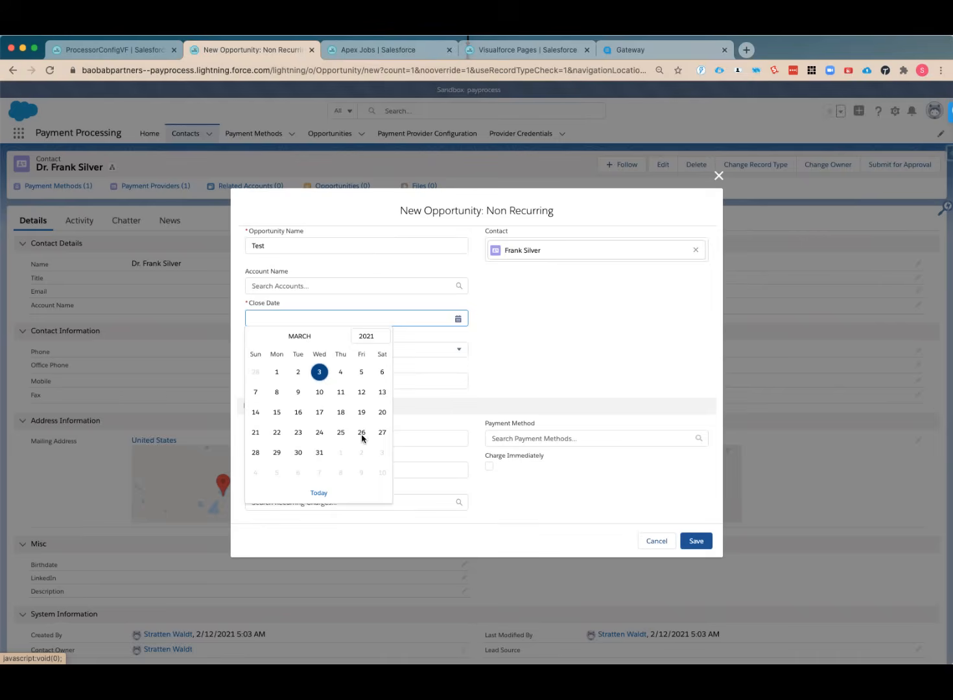
pyautogui.click(318, 494)
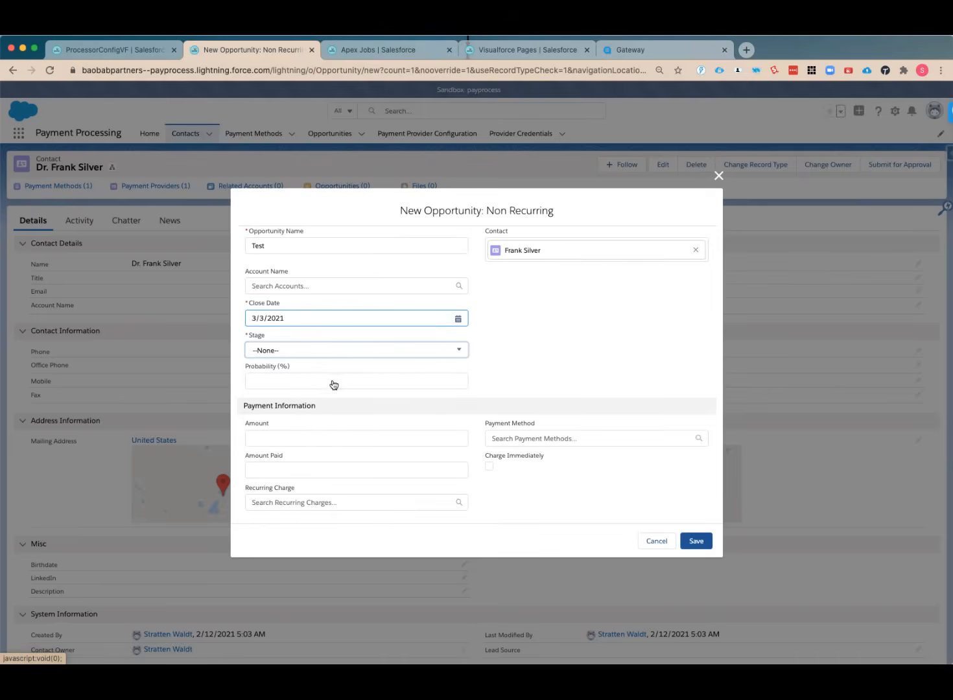
pyautogui.click(319, 434)
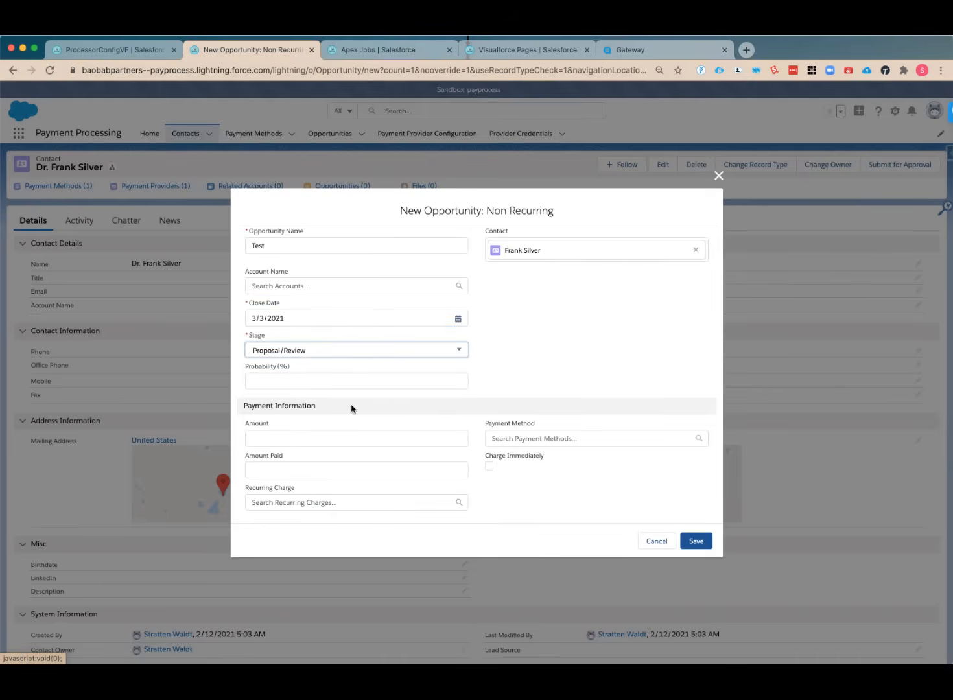
# Set the opportunity's amount to $10.00, enable Charge Immediately, and save it
pyautogui.click(275, 437)
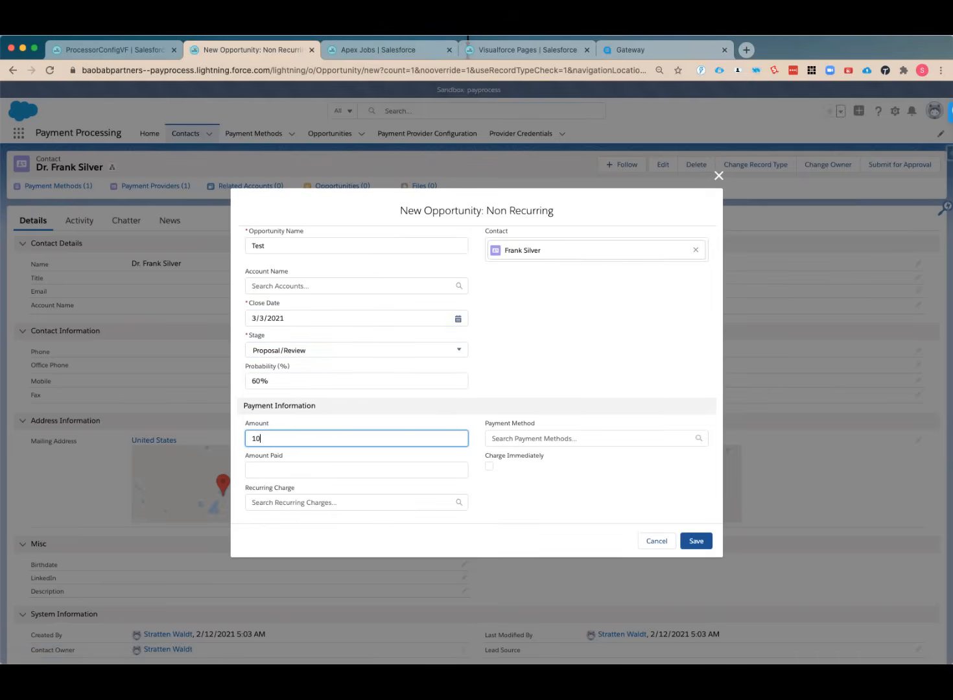
pyautogui.click(358, 466)
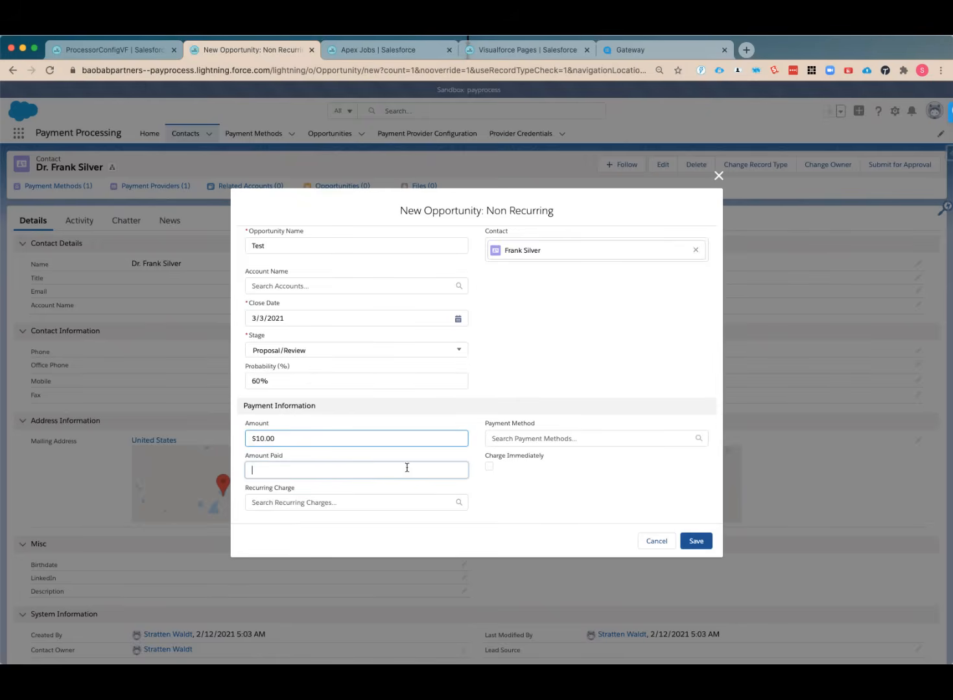
pyautogui.click(542, 463)
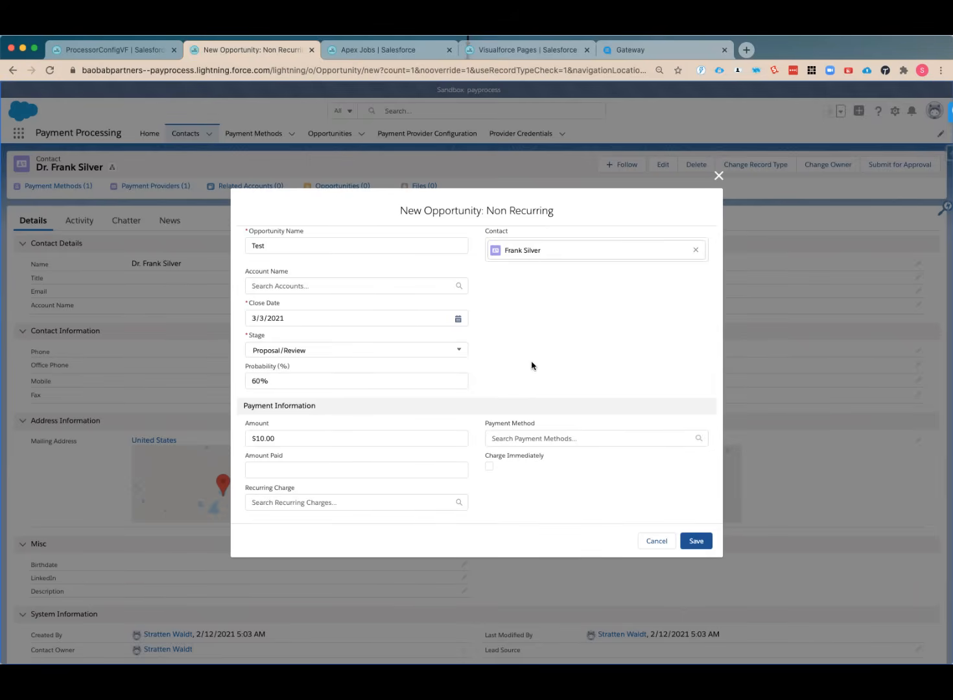
pyautogui.click(490, 466)
pyautogui.click(691, 546)
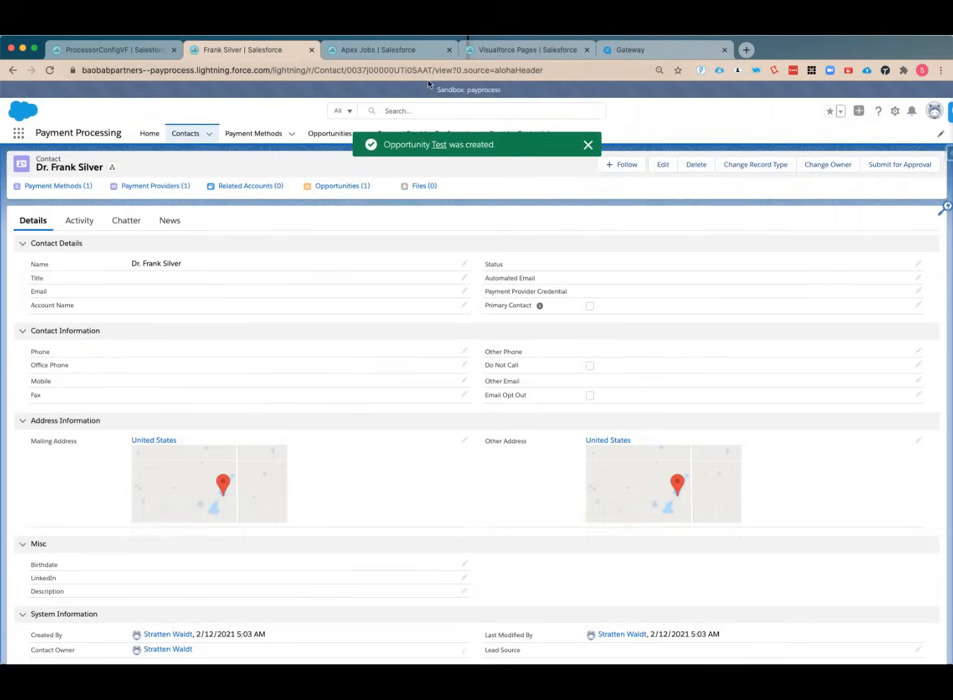
# Open the new Test opportunity to check its charge, and look up the matching transaction in the Accept Blue gateway's reports
pyautogui.click(440, 145)
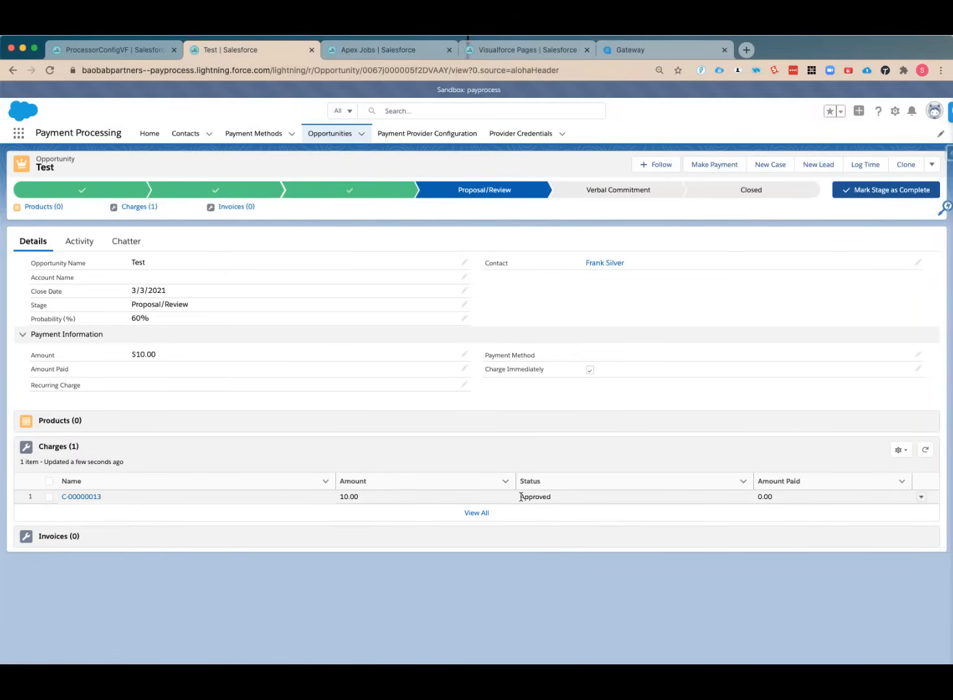
pyautogui.click(484, 479)
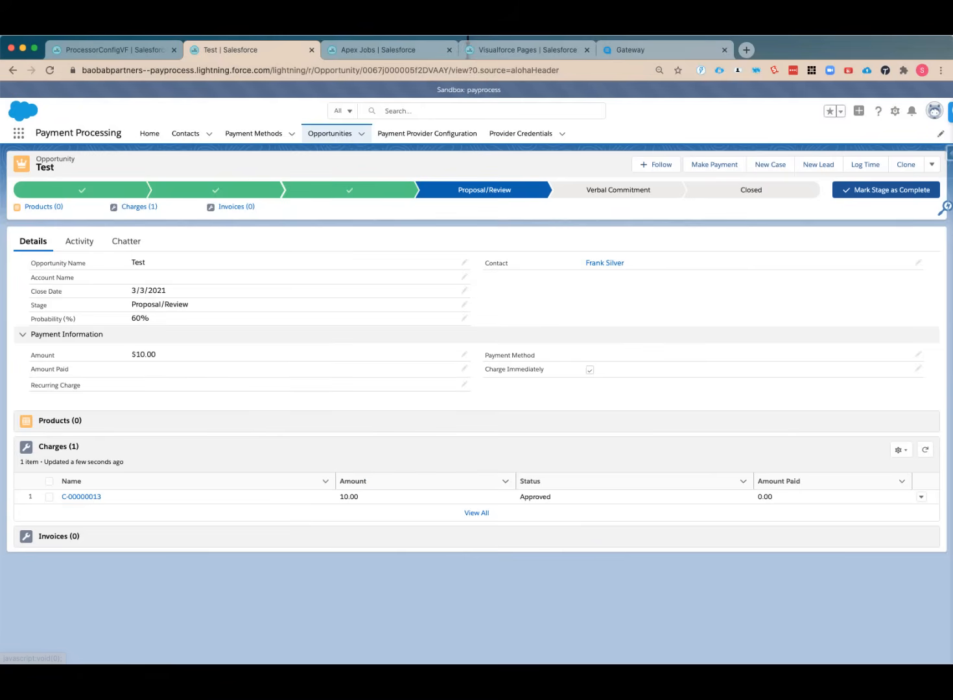
pyautogui.click(676, 52)
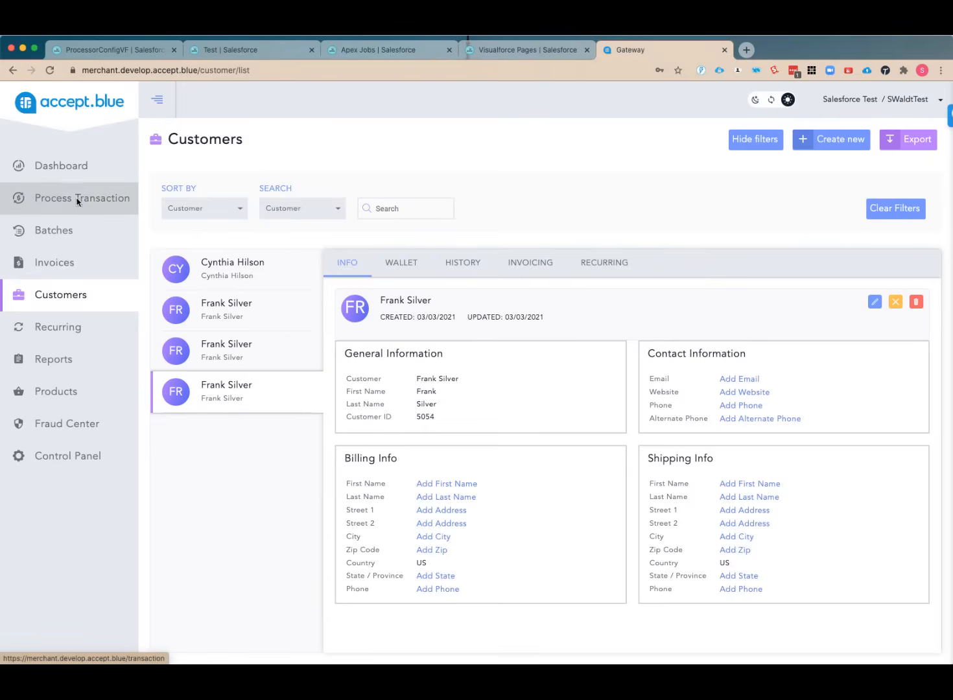
pyautogui.click(59, 361)
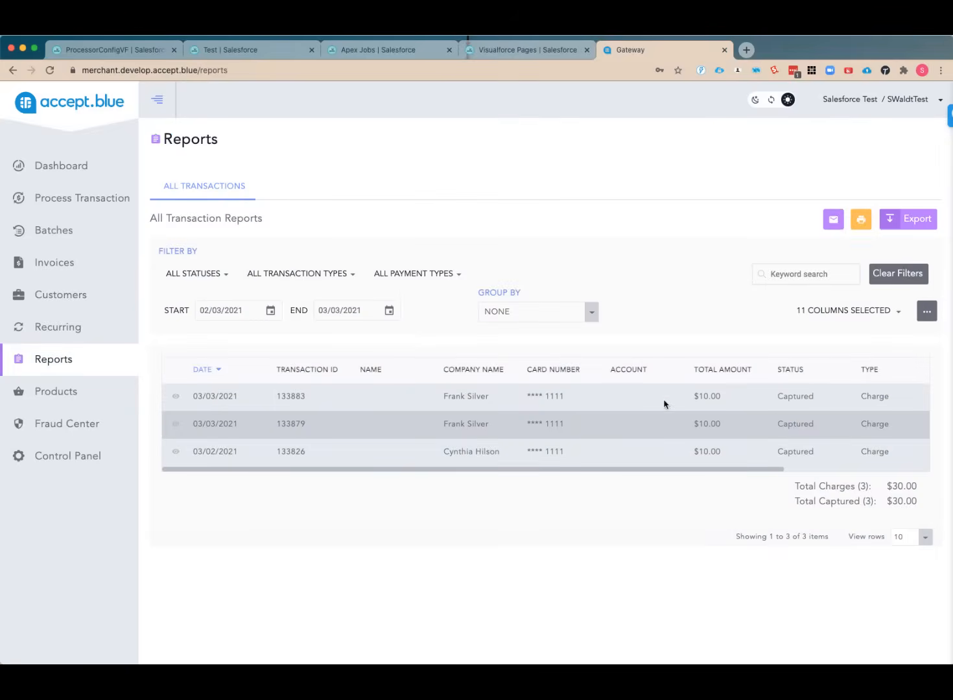
# Return to the Test opportunity in Salesforce and clone it as Test 2 with Charge Immediately turned off
pyautogui.click(225, 51)
pyautogui.click(127, 52)
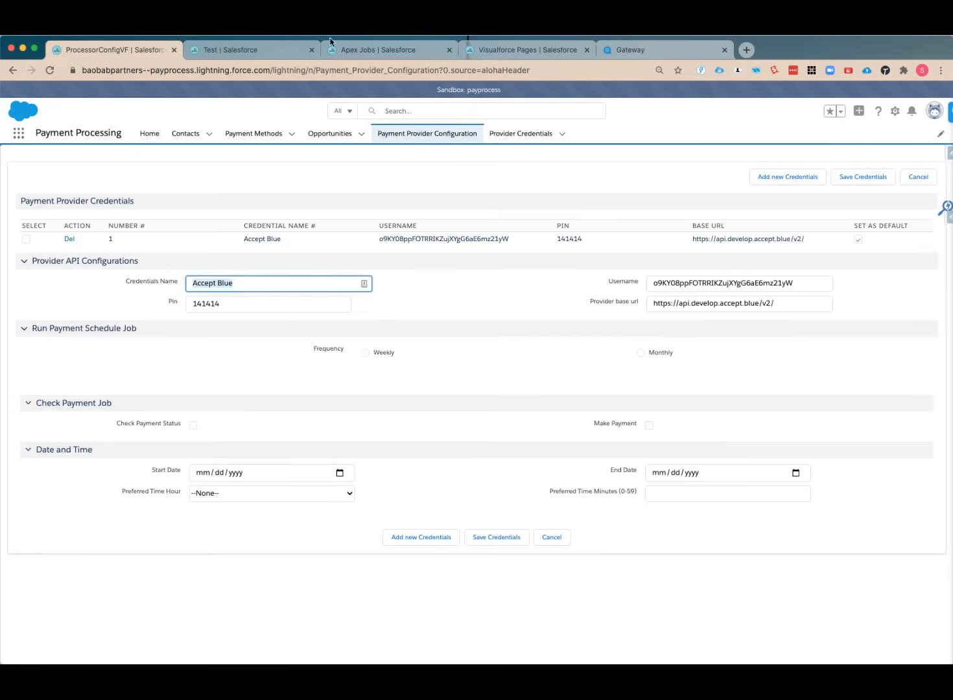
pyautogui.click(239, 48)
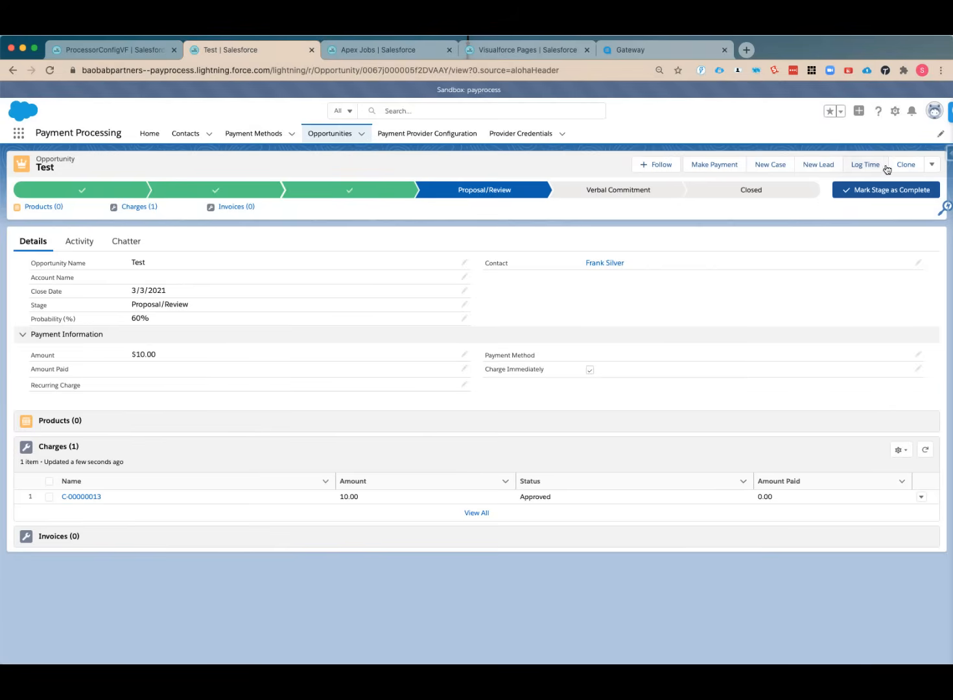
pyautogui.click(907, 166)
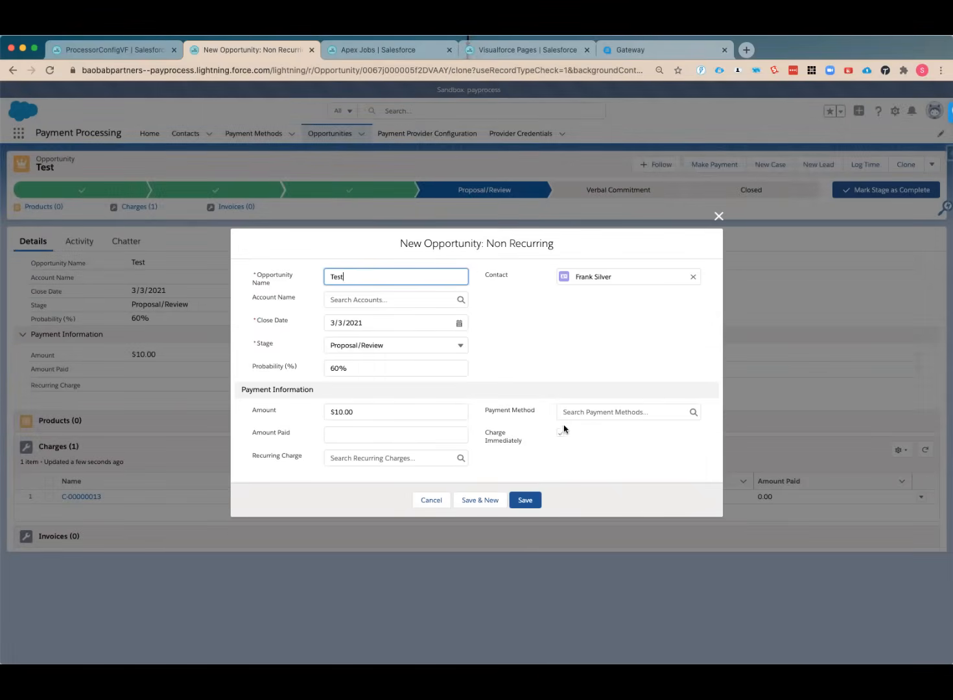
pyautogui.click(561, 432)
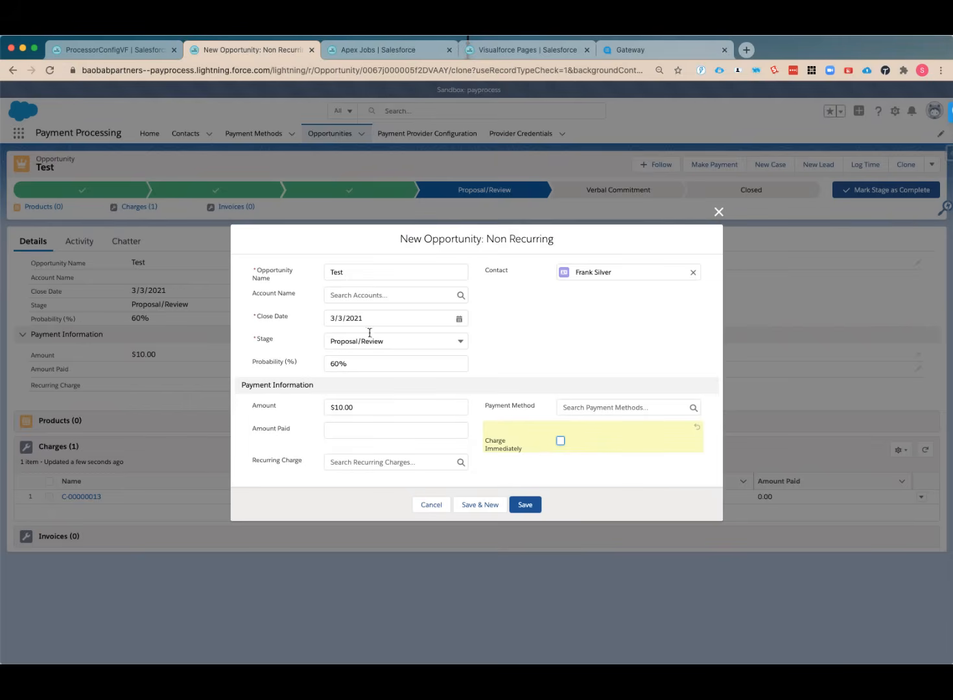
pyautogui.click(369, 273)
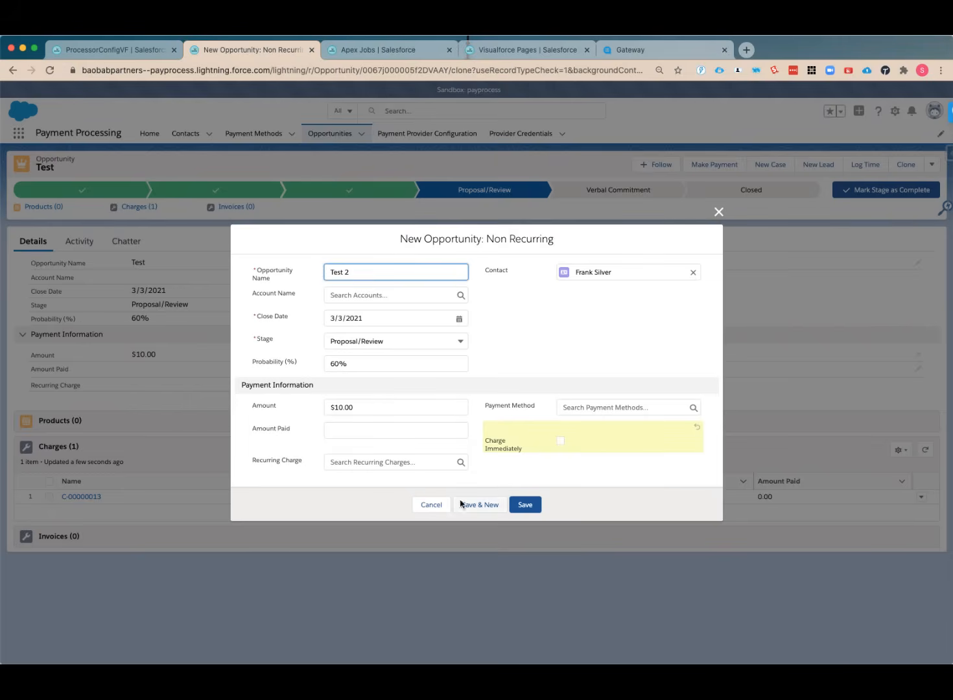
pyautogui.click(527, 505)
pyautogui.click(527, 509)
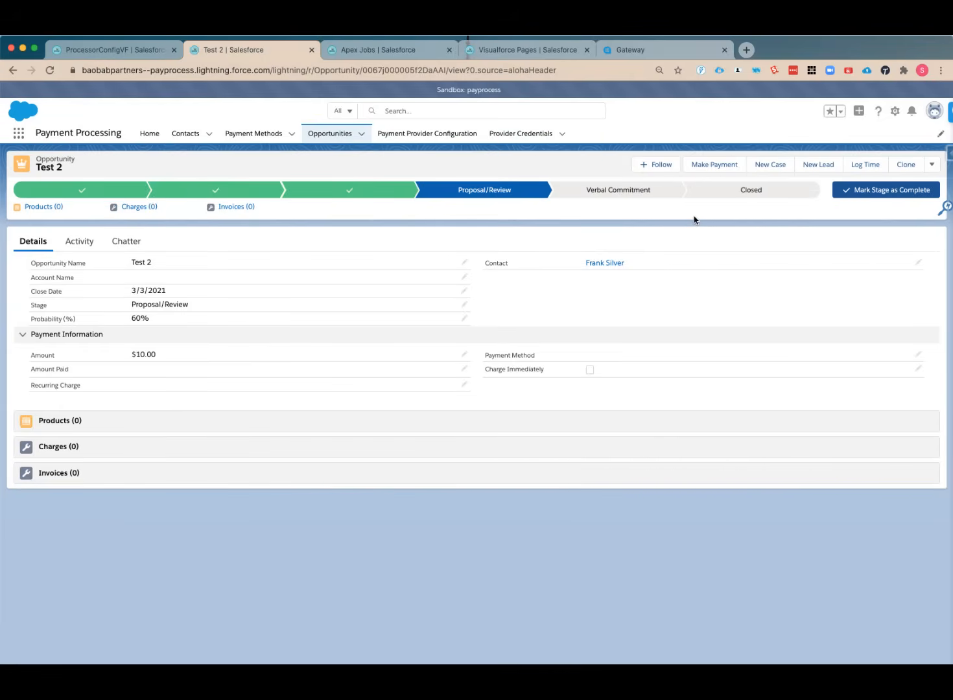
# Make a payment on the Test 2 opportunity and check the charge on the refreshed record and in the reloaded Accept Blue reports
pyautogui.click(710, 166)
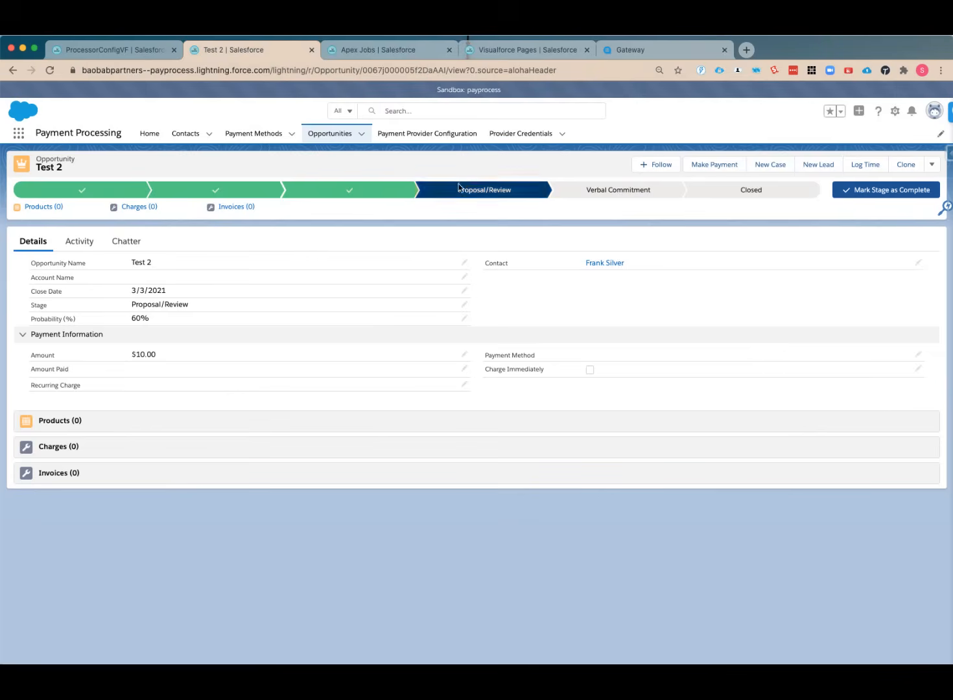
pyautogui.click(49, 70)
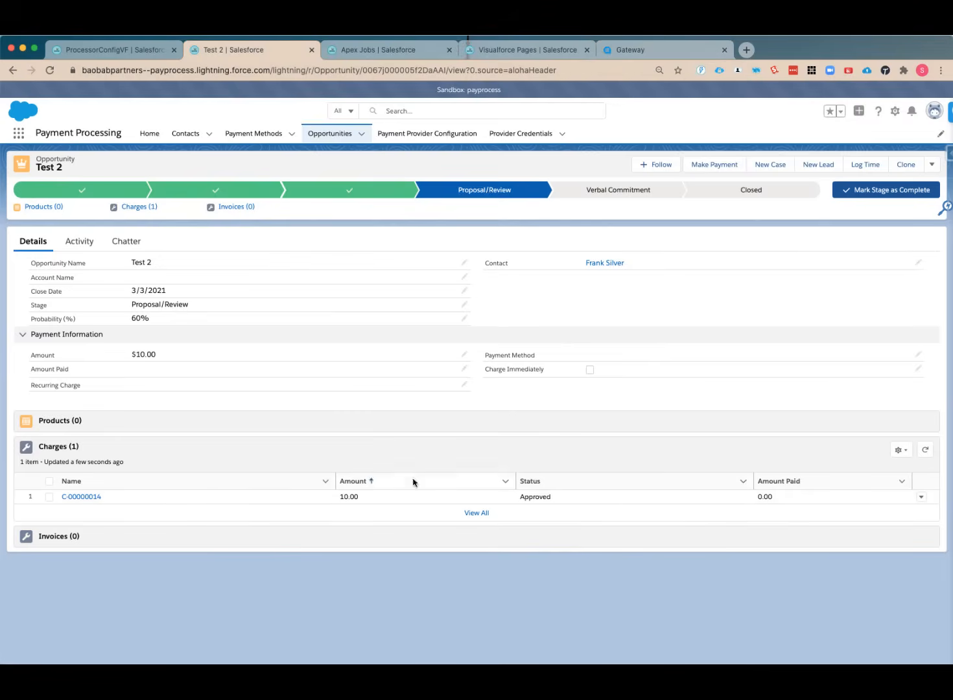
pyautogui.click(620, 53)
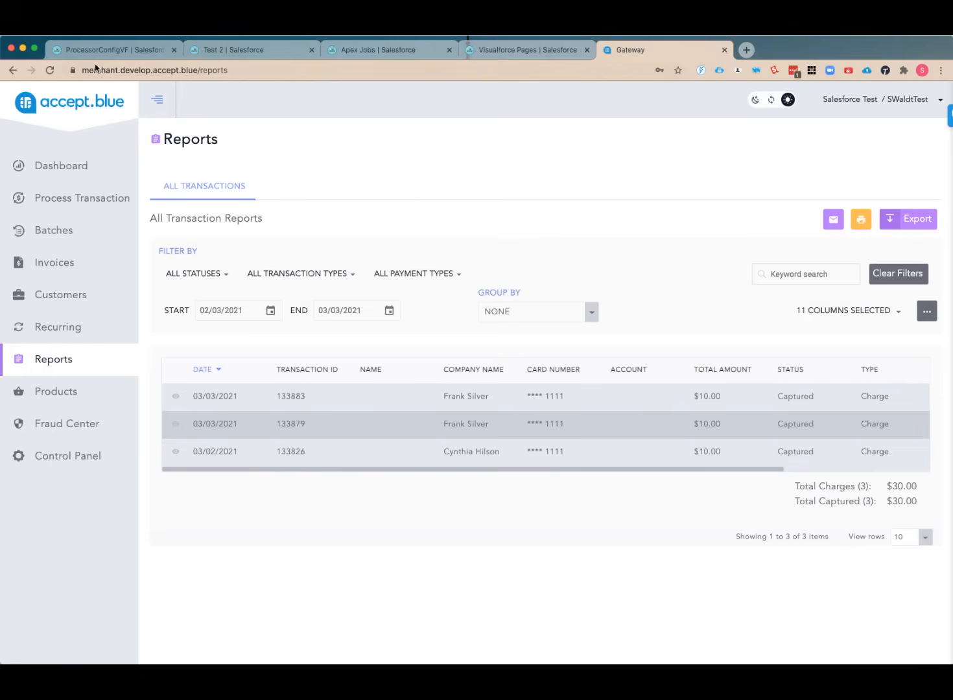
pyautogui.click(50, 70)
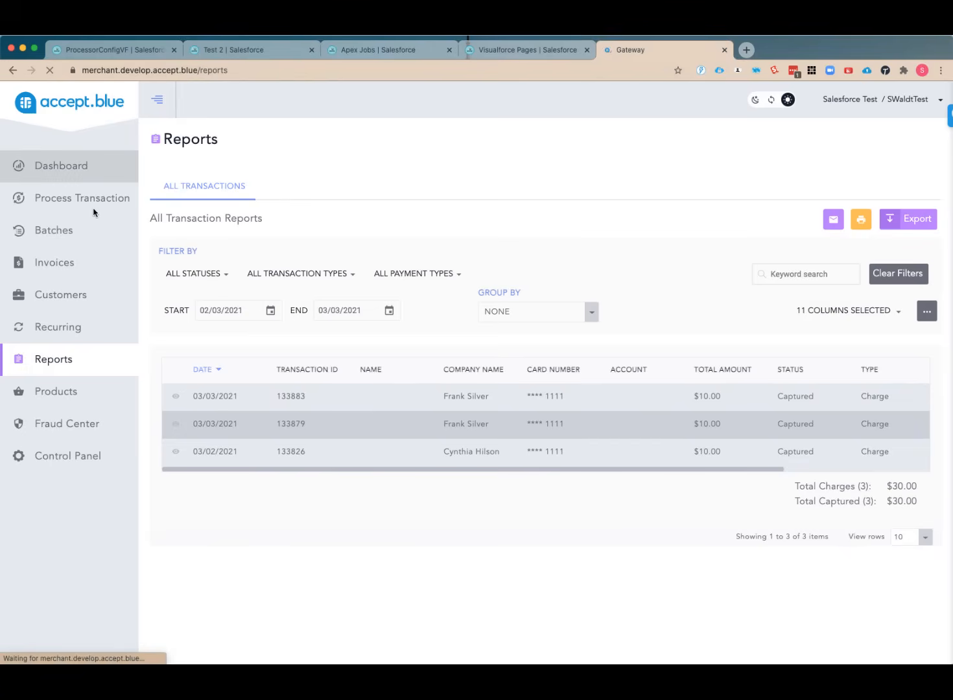